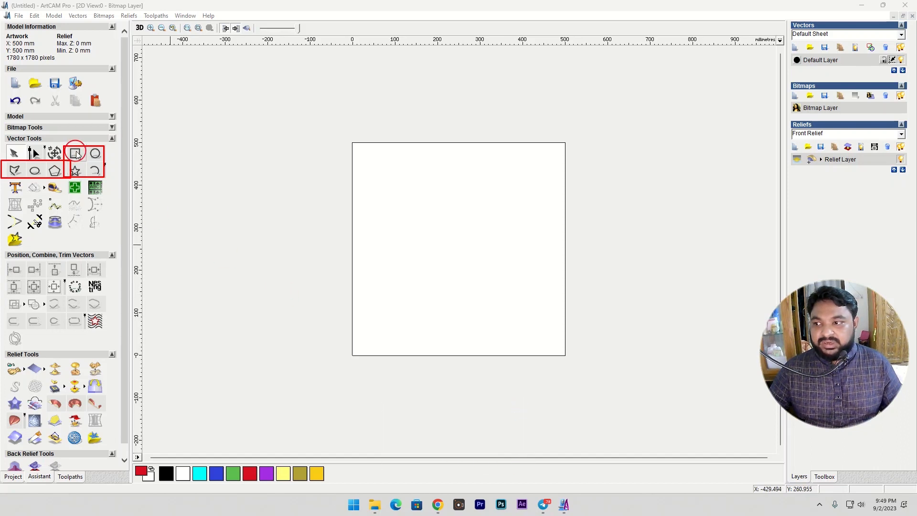
- Sketch a rectangle about 219 mm wide and 199 mm high near the middle of the artwork area
{"action": "left_click", "coordinate": [78, 154]}
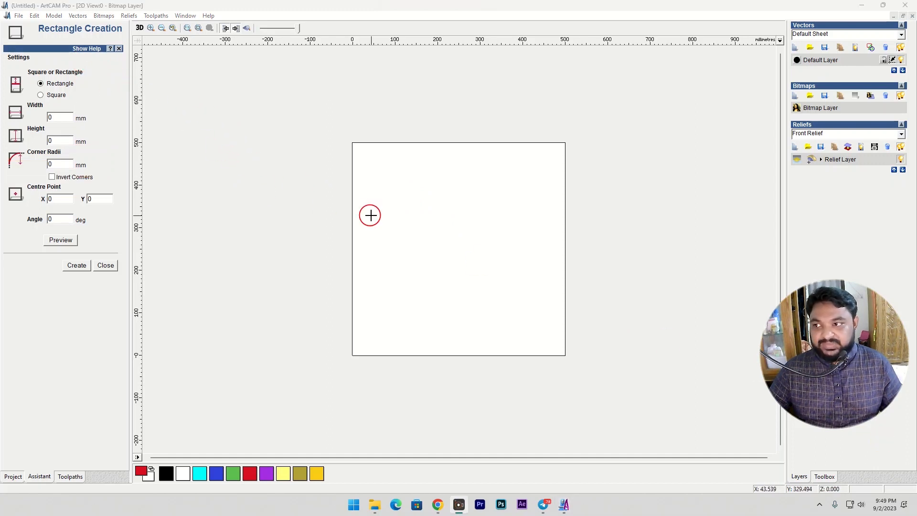
{"action": "left_click", "coordinate": [403, 197]}
{"action": "left_click_drag", "start_coordinate": [447, 228], "coordinate": [495, 282]}
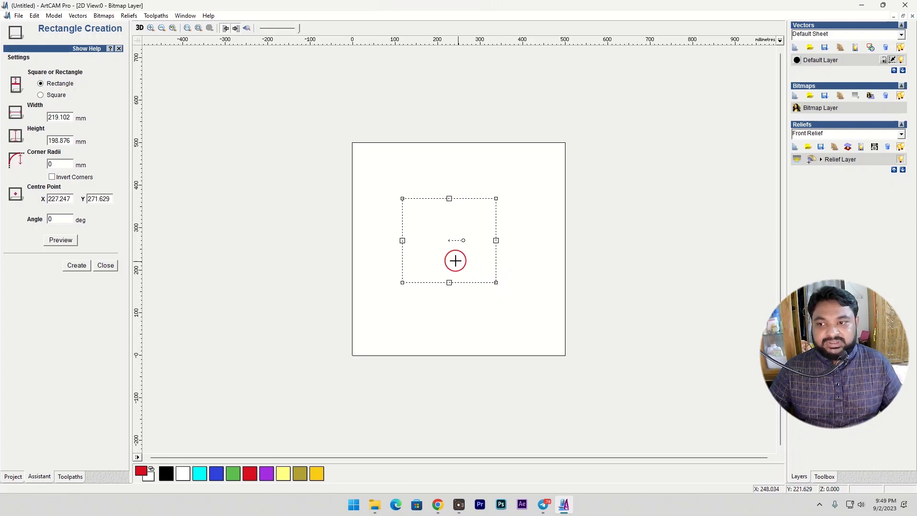
- Set the rectangle's width to 200 mm and height to 150 mm, and create it
{"action": "key", "text": "BackSpace"}
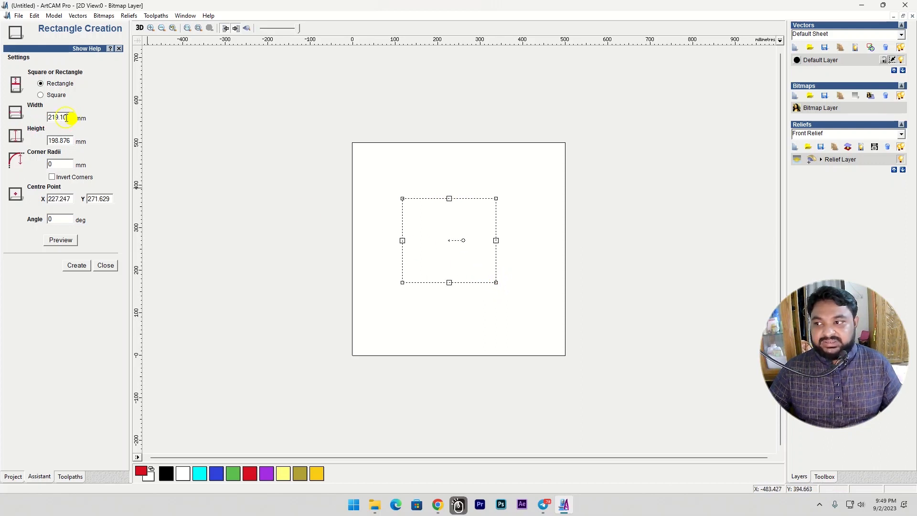
{"action": "left_click", "coordinate": [21, 119]}
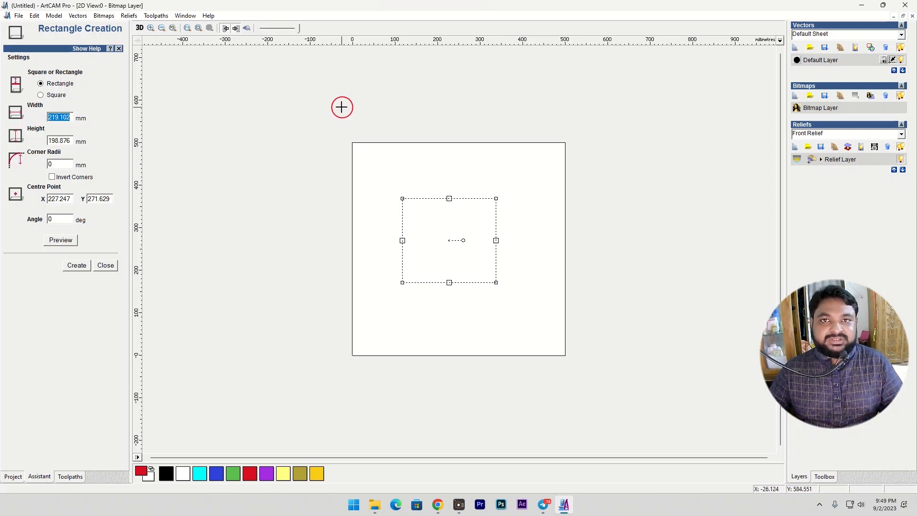
{"action": "type", "text": "200"}
{"action": "key", "text": "Tab"}
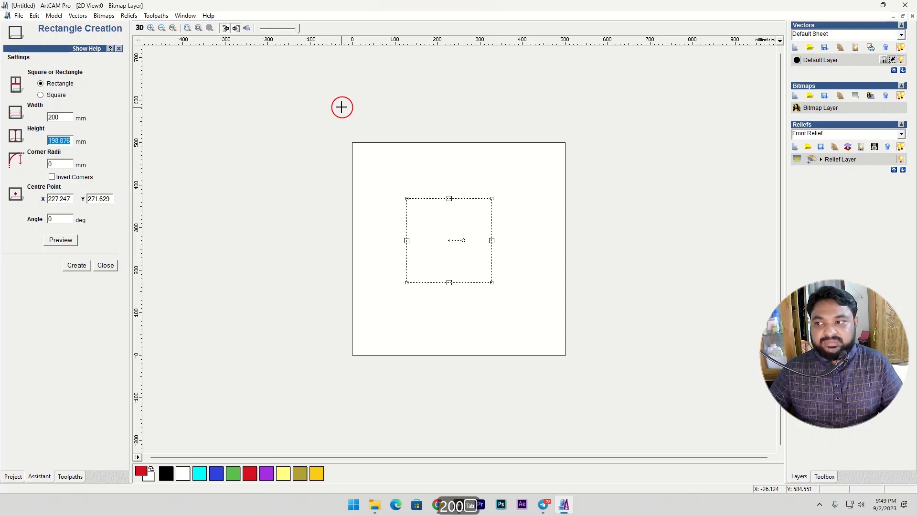
{"action": "type", "text": "150"}
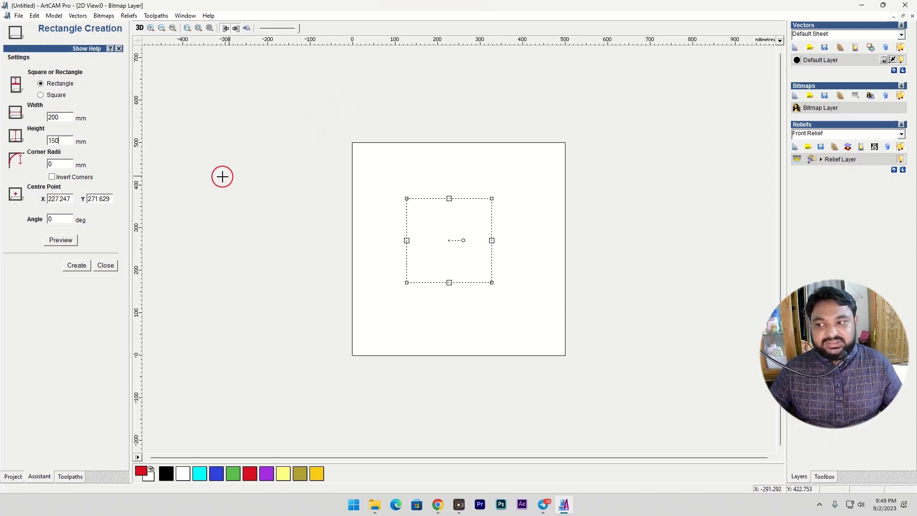
{"action": "double_click", "coordinate": [460, 228]}
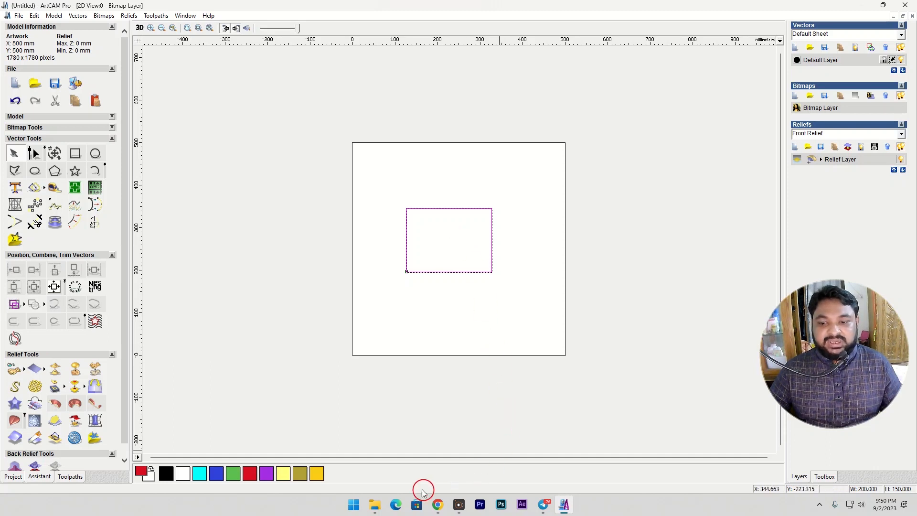
{"action": "mouse_move", "coordinate": [388, 458]}
{"action": "left_mouse_down"}
{"action": "mouse_move", "coordinate": [440, 491]}
{"action": "mouse_move", "coordinate": [544, 513]}
{"action": "left_mouse_up"}
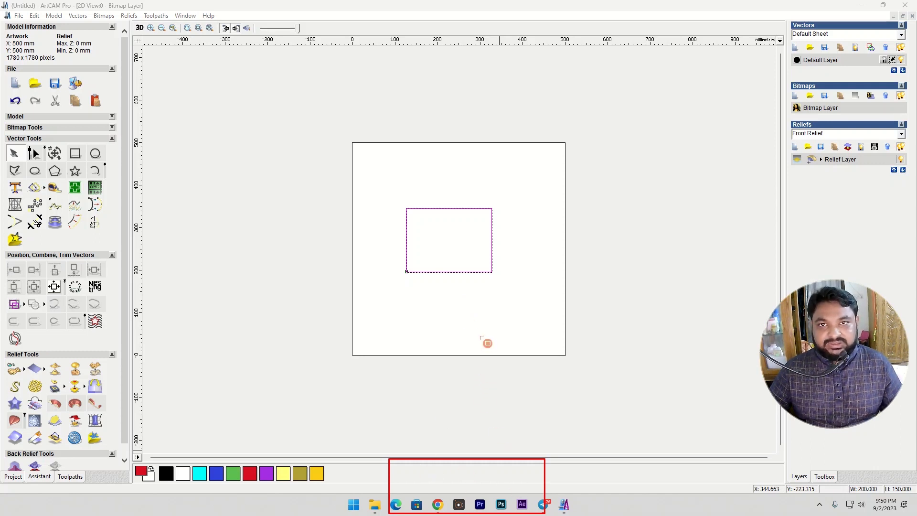
{"action": "left_click", "coordinate": [887, 445]}
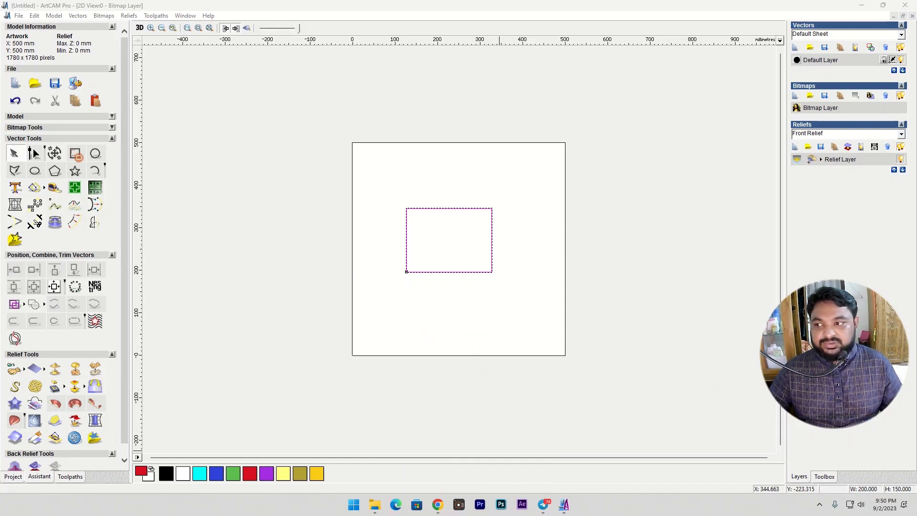
- Sketch a square with sides of about 222 mm overlapping the upper-right part of the existing rectangle
{"action": "left_click", "coordinate": [74, 153]}
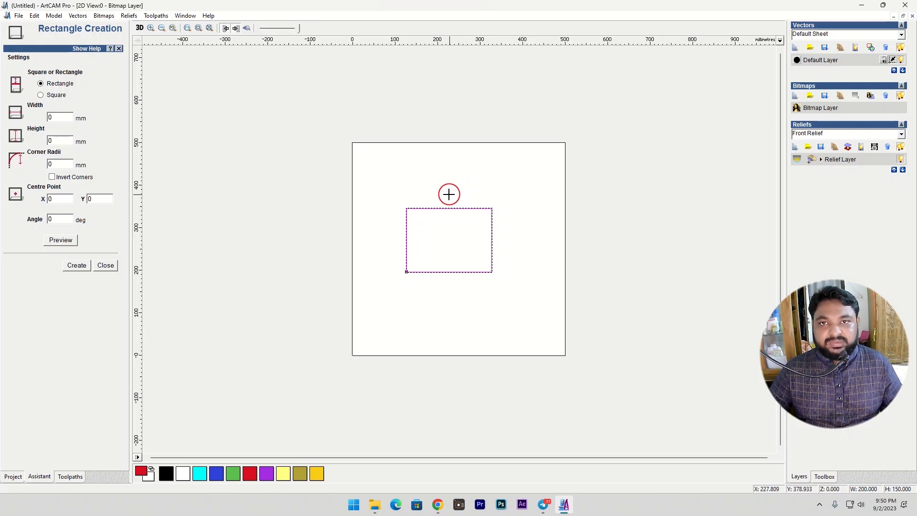
{"action": "left_click", "coordinate": [42, 95]}
{"action": "left_click_drag", "start_coordinate": [448, 177], "coordinate": [544, 250]}
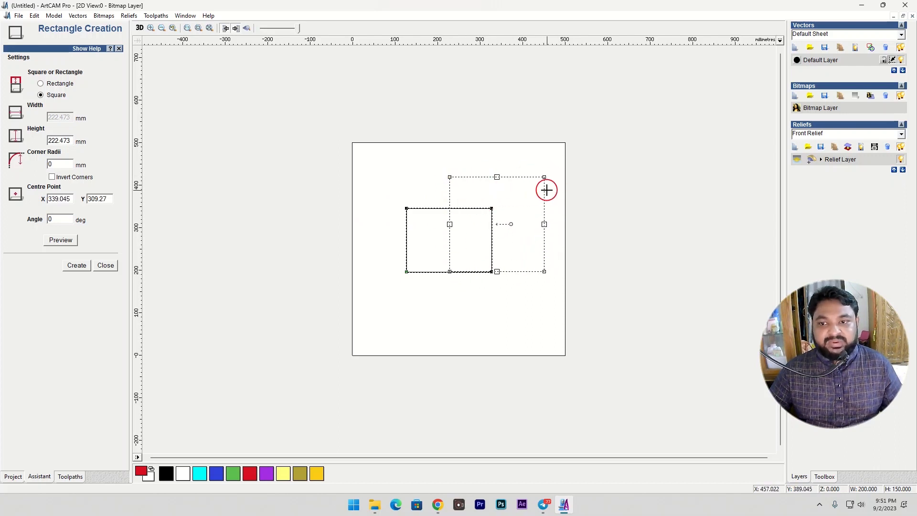
- Create the square with a 200 mm side and move it over the artwork's upper-right corner
{"action": "key", "text": "BackSpace"}
{"action": "type", "text": "200"}
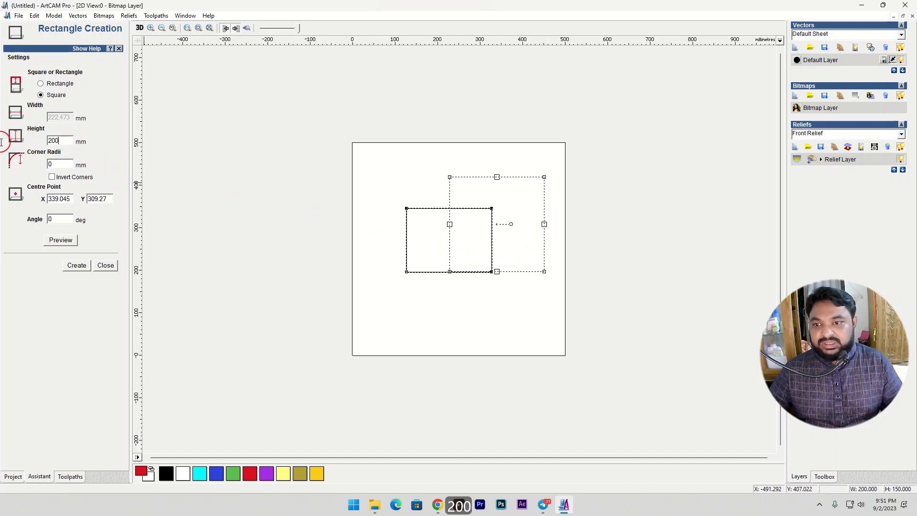
{"action": "left_click", "coordinate": [77, 265]}
{"action": "left_click", "coordinate": [109, 264]}
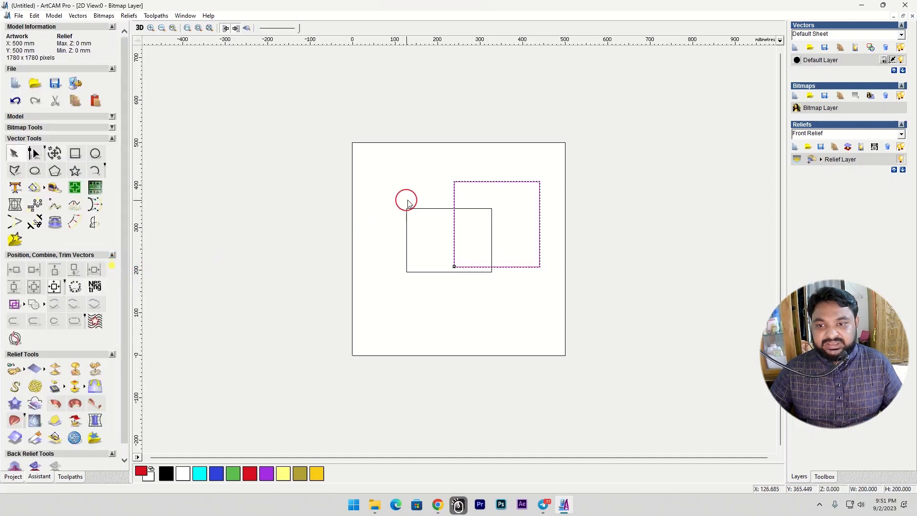
{"action": "left_click_drag", "start_coordinate": [492, 180], "coordinate": [543, 130]}
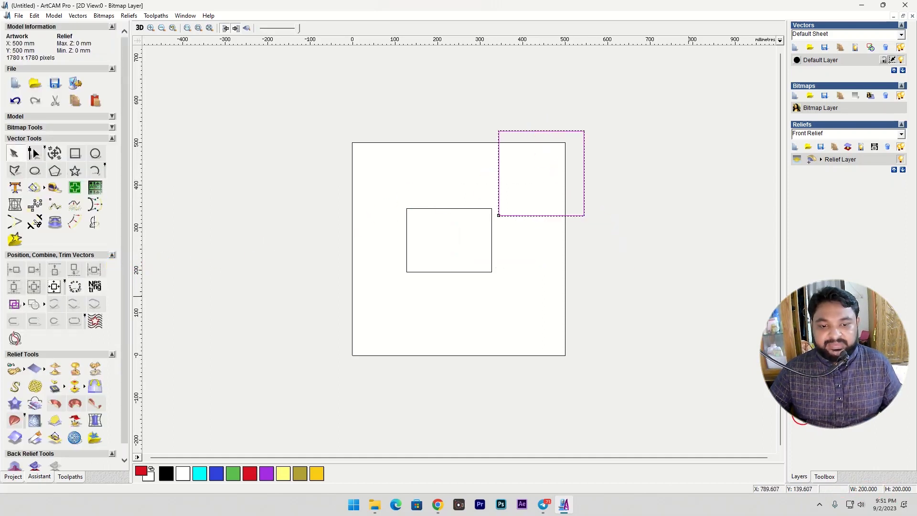
{"action": "left_click", "coordinate": [802, 414]}
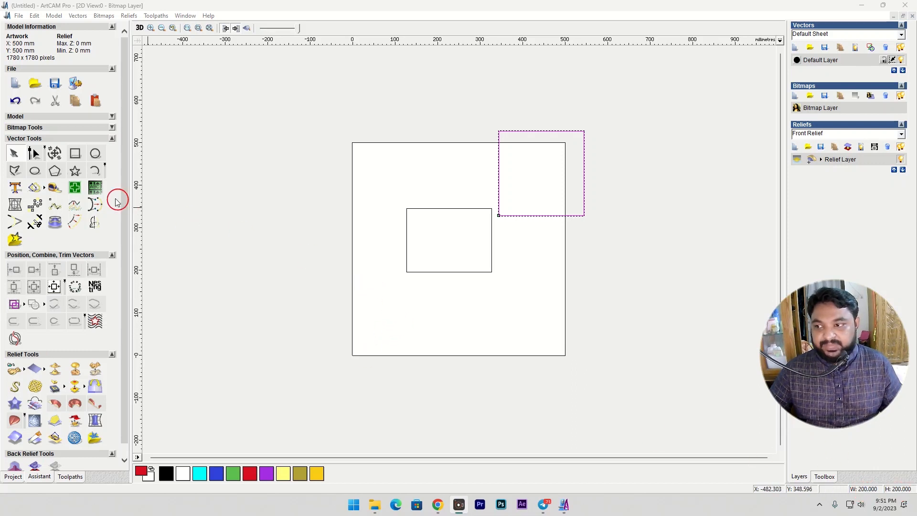
- Create a rectangle about 103 by 98 mm with 10 mm corner radii in the artwork's upper-left area
{"action": "left_click", "coordinate": [76, 154]}
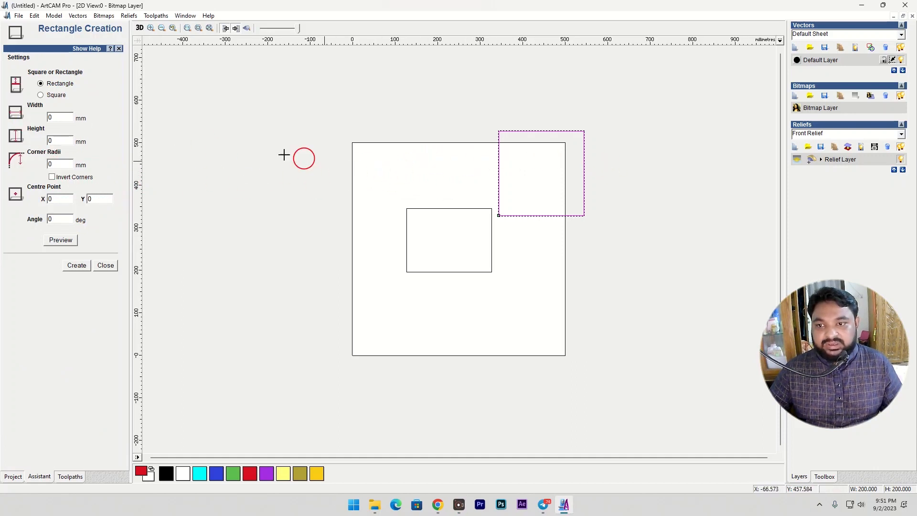
{"action": "left_click_drag", "start_coordinate": [362, 155], "coordinate": [406, 197]}
{"action": "left_click", "coordinate": [65, 163]}
{"action": "double_click", "coordinate": [62, 163]}
{"action": "type", "text": "10"}
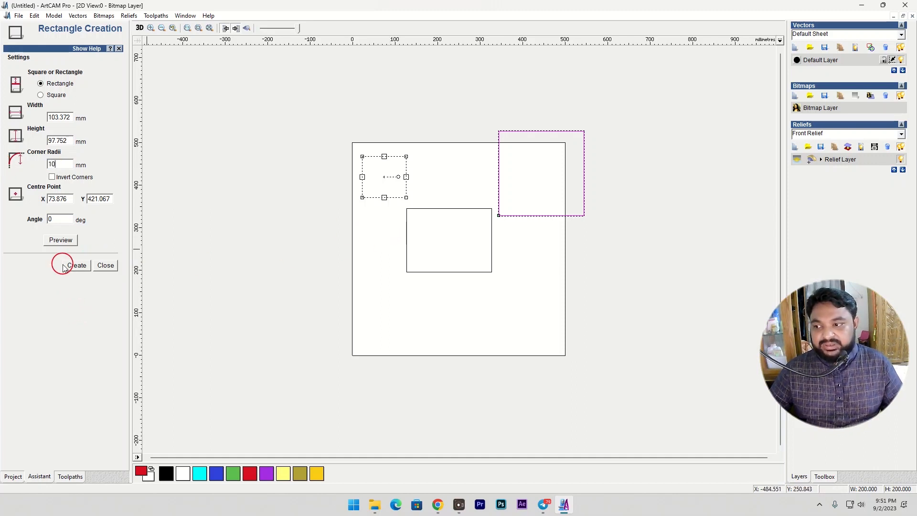
{"action": "right_click", "coordinate": [389, 209]}
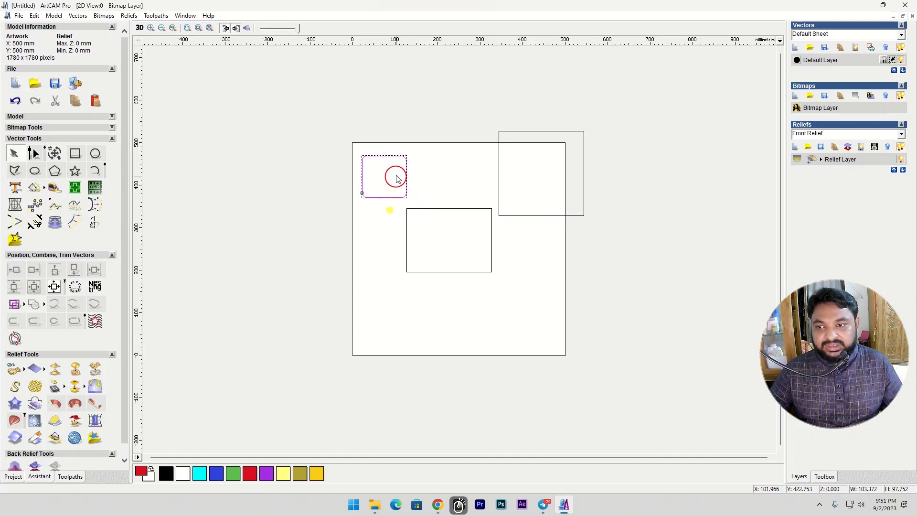
- Draw another rectangle to the right of the rounded one and set its width and height to 100 mm
{"action": "scroll", "coordinate": [392, 172], "scroll_direction": "up", "scroll_amount": 2}
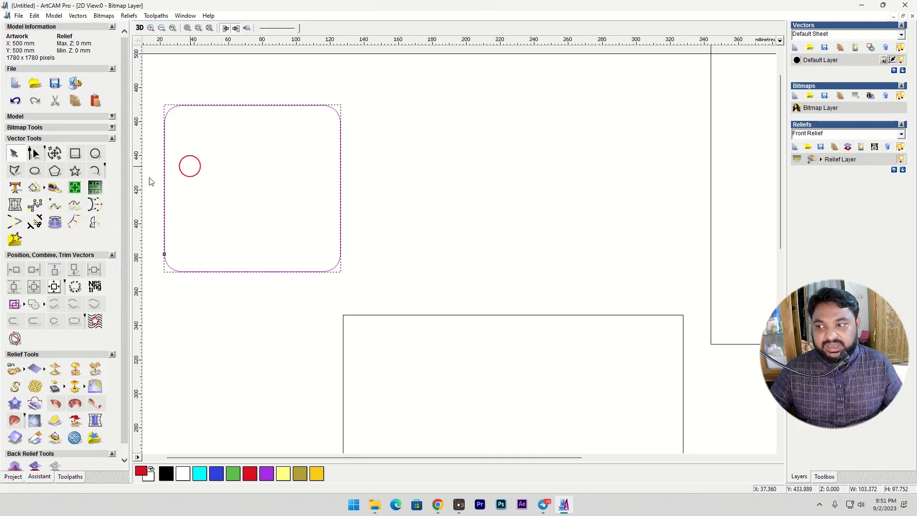
{"action": "left_click", "coordinate": [74, 154]}
{"action": "left_click_drag", "start_coordinate": [408, 124], "coordinate": [571, 261]}
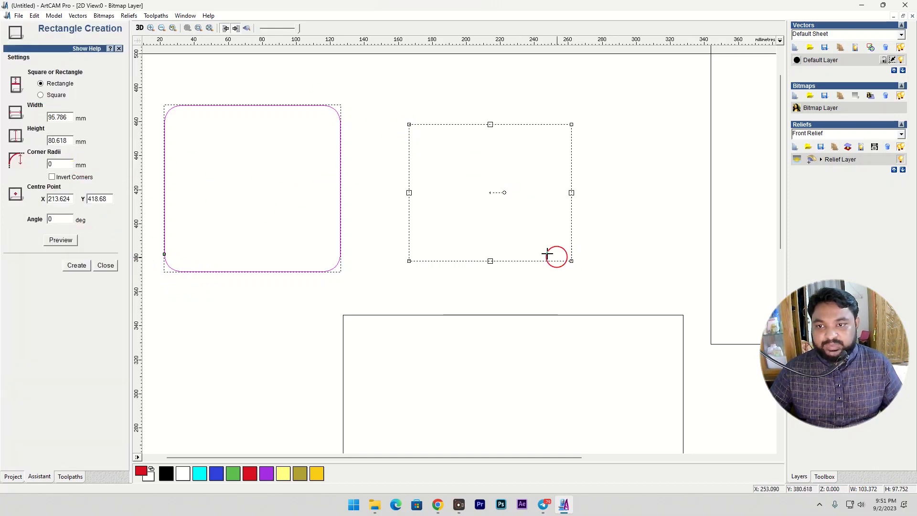
{"action": "left_click", "coordinate": [66, 117]}
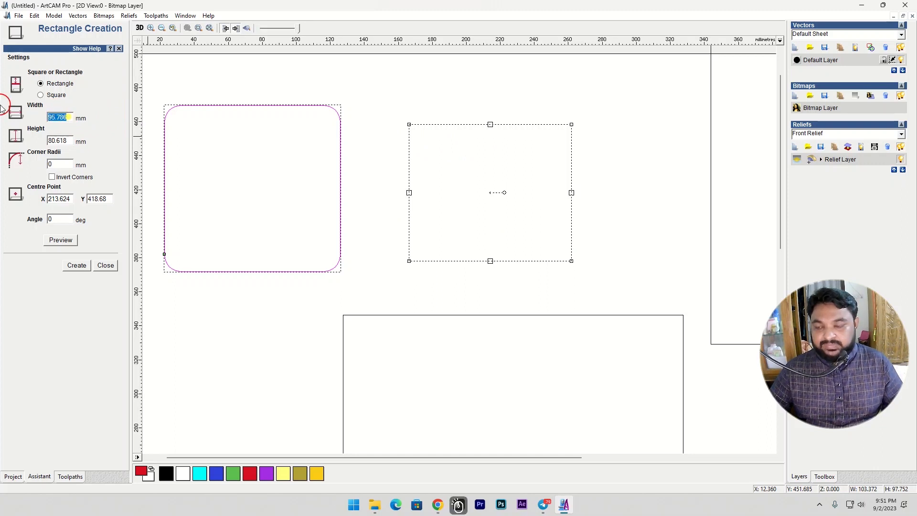
{"action": "type", "text": "100"}
{"action": "key", "text": "Tab"}
{"action": "type", "text": "100"}
- Give the 100 mm rectangle inverted corners of 10 mm radius and a 45 degree angle, and create it
{"action": "key", "text": "Tab"}
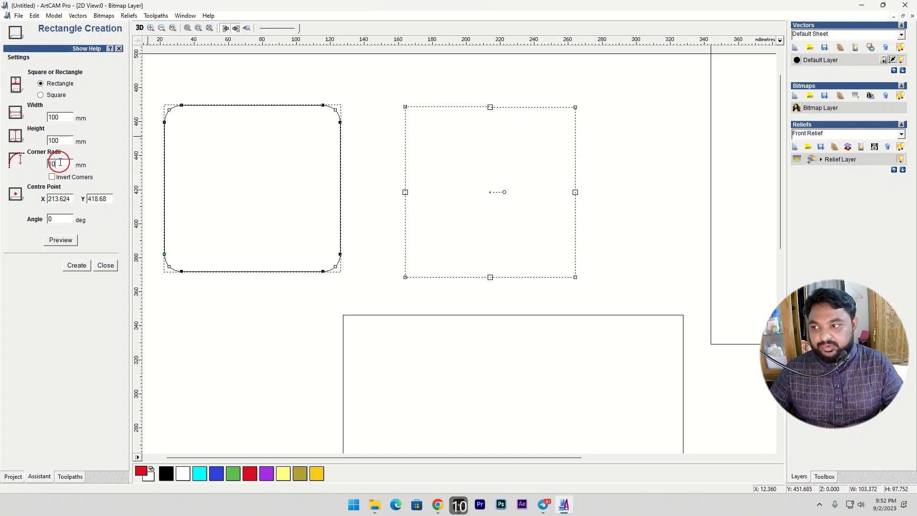
{"action": "left_click", "coordinate": [52, 178]}
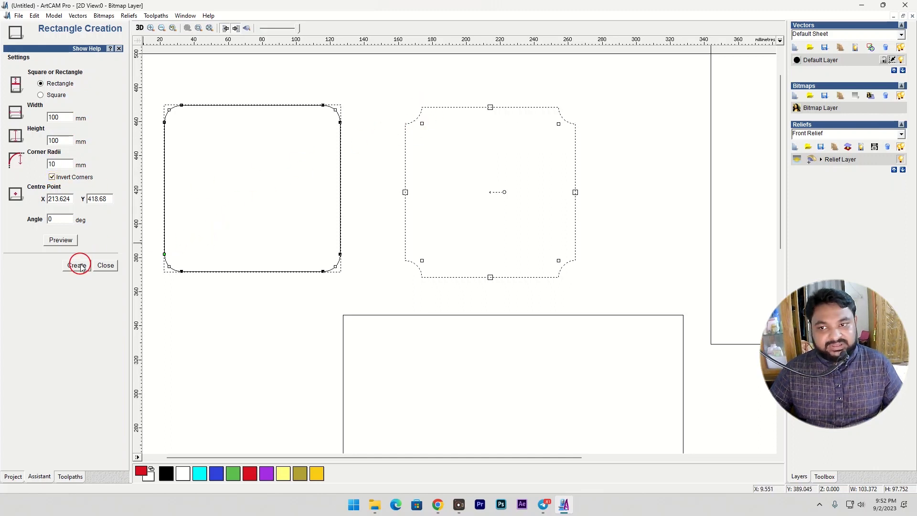
{"action": "double_click", "coordinate": [57, 220]}
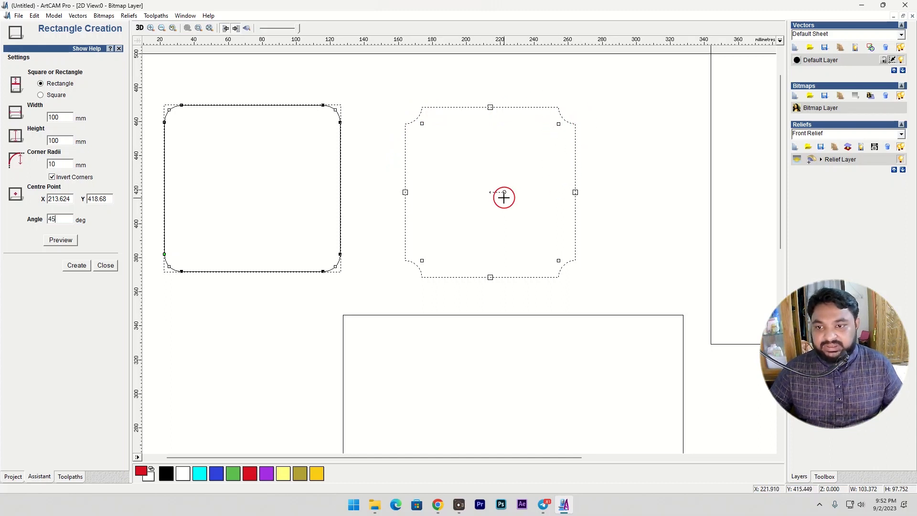
{"action": "double_click", "coordinate": [478, 190]}
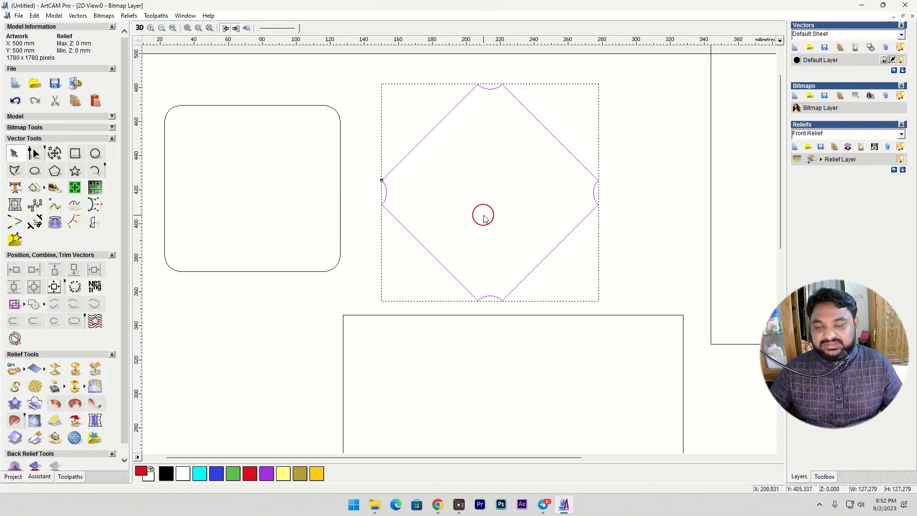
- Delete all the rectangle and square vectors from the artwork
{"action": "scroll", "coordinate": [483, 214], "scroll_direction": "down", "scroll_amount": 3}
{"action": "left_click_drag", "start_coordinate": [381, 167], "coordinate": [552, 266]}
{"action": "right_click", "coordinate": [547, 244]}
{"action": "left_click", "coordinate": [575, 282]}
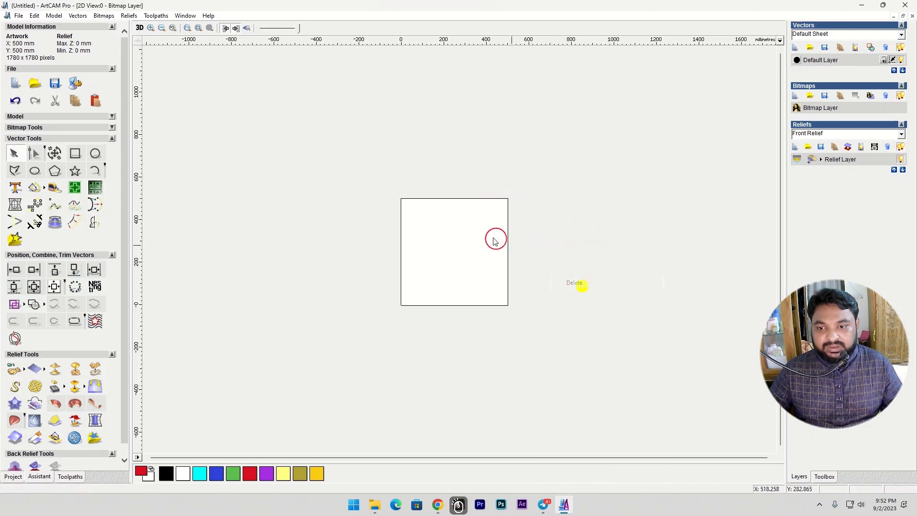
- Create a circle of 100 mm radius centred at about X 233, Y 308 mm
{"action": "scroll", "coordinate": [482, 231], "scroll_direction": "up", "scroll_amount": 2}
{"action": "left_click", "coordinate": [95, 154]}
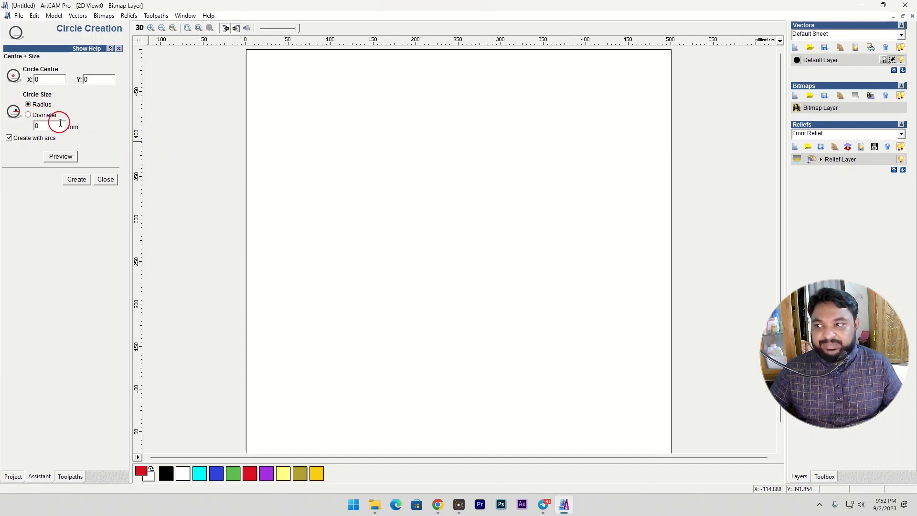
{"action": "left_click", "coordinate": [444, 213]}
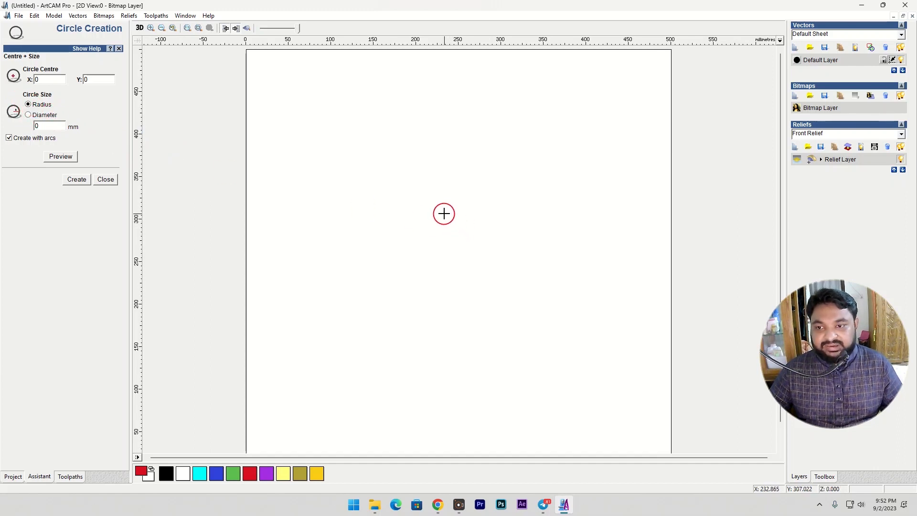
{"action": "left_click", "coordinate": [468, 258]}
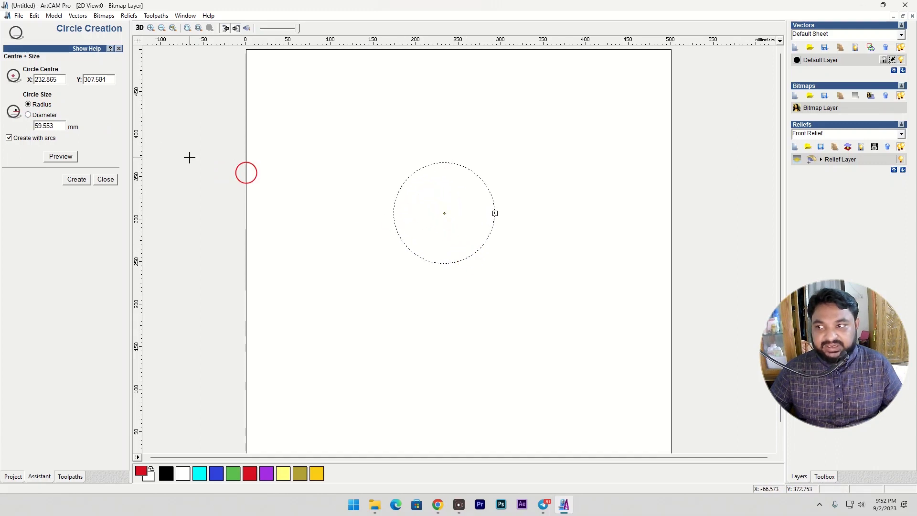
{"action": "double_click", "coordinate": [55, 125]}
{"action": "type", "text": "100"}
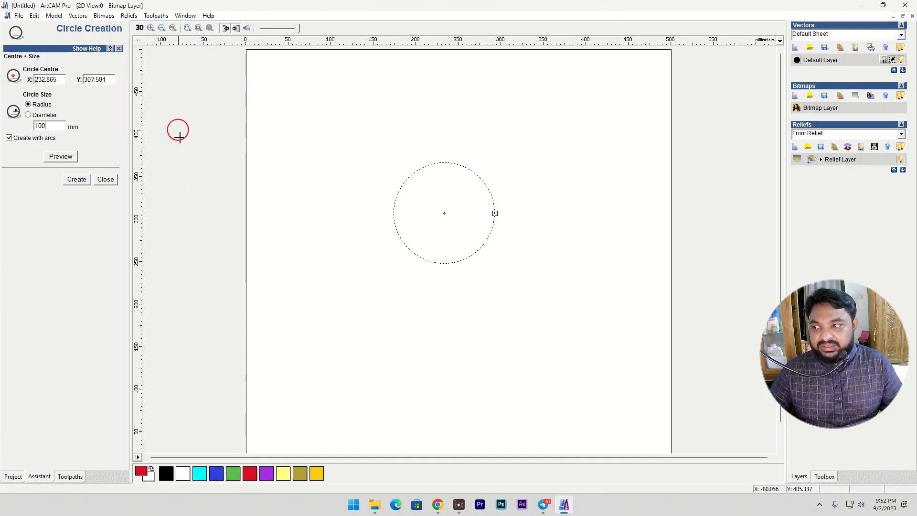
{"action": "key", "text": "Return"}
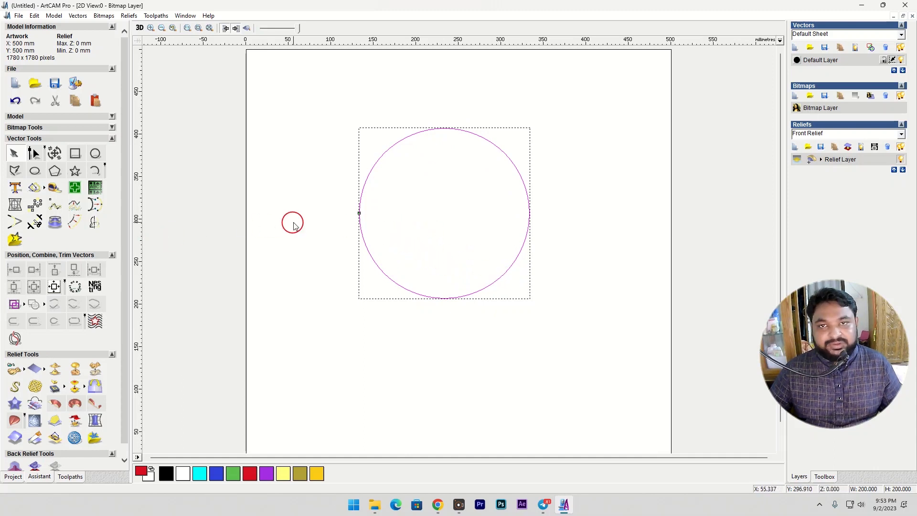
- Create a circle of 100 mm diameter inside the existing circle, centred on it at about X 233, Y 308 mm
{"action": "left_click", "coordinate": [96, 153]}
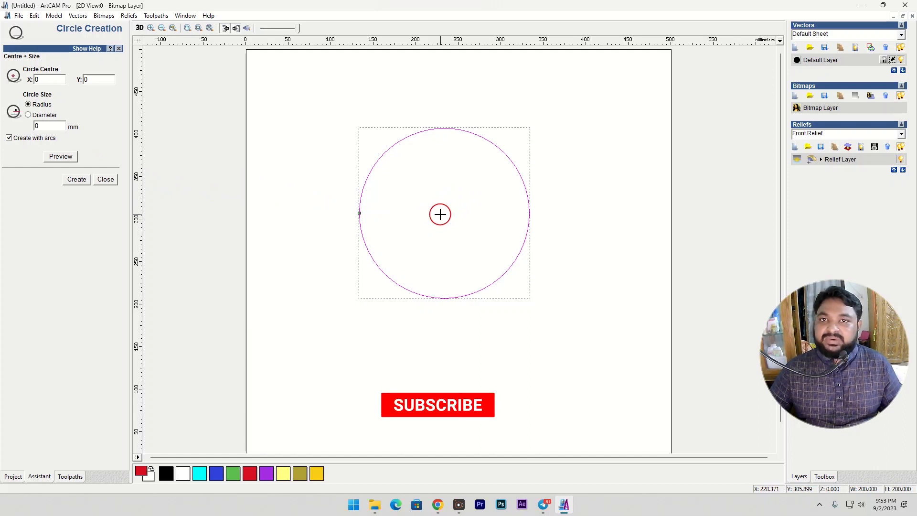
{"action": "left_click_drag", "start_coordinate": [443, 212], "coordinate": [465, 243]}
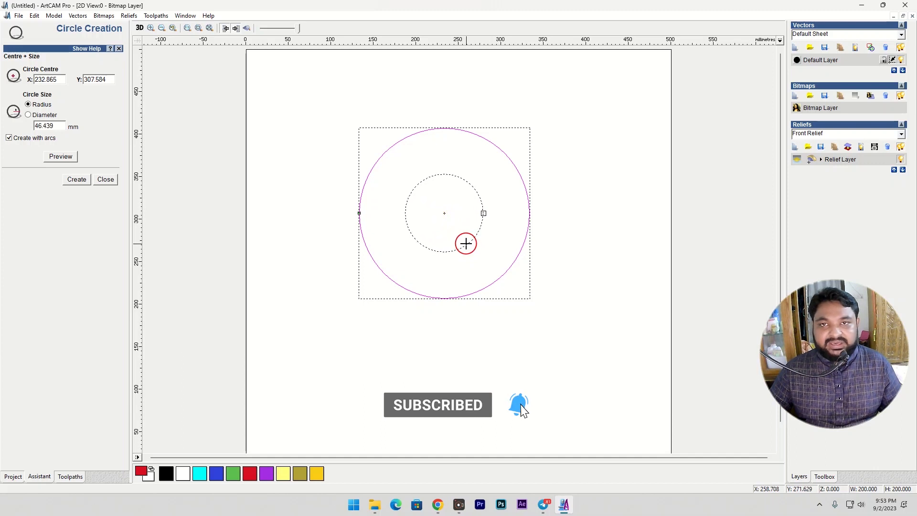
{"action": "left_click", "coordinate": [28, 115]}
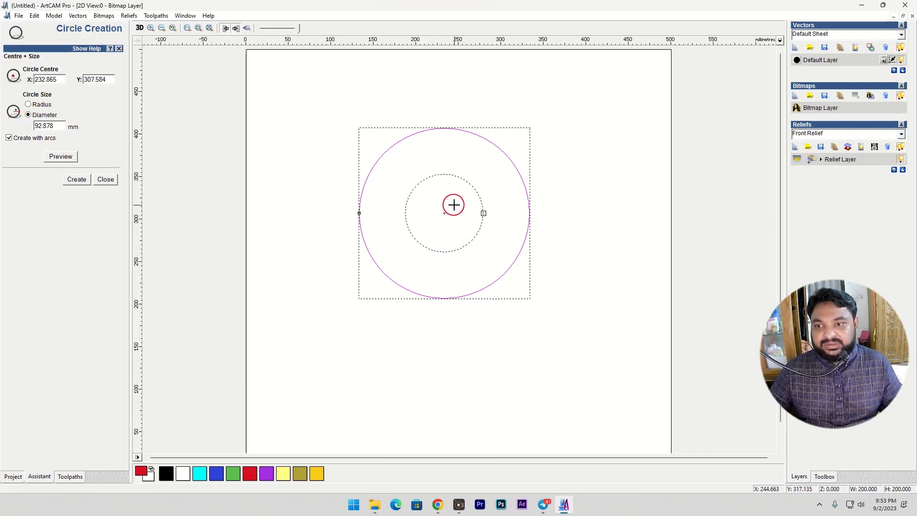
{"action": "double_click", "coordinate": [60, 124]}
{"action": "type", "text": "100"}
{"action": "key", "text": "BackSpace"}
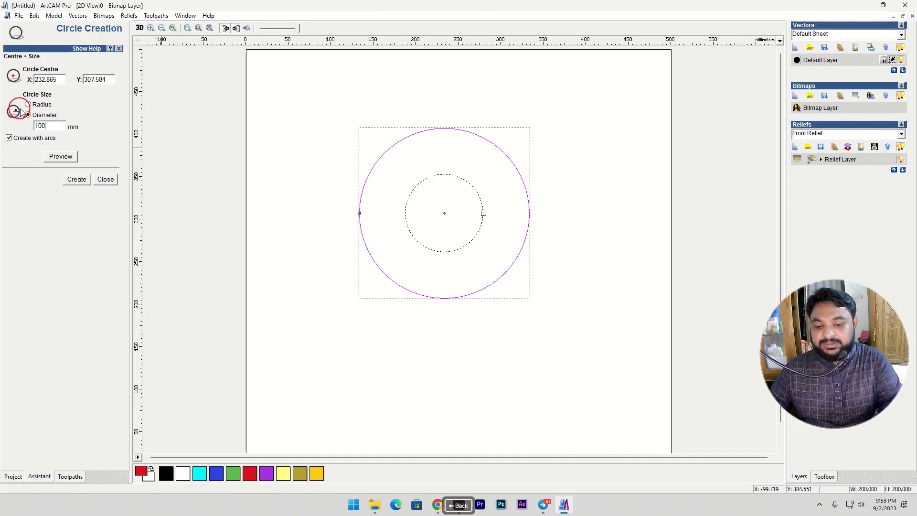
{"action": "left_click", "coordinate": [76, 179]}
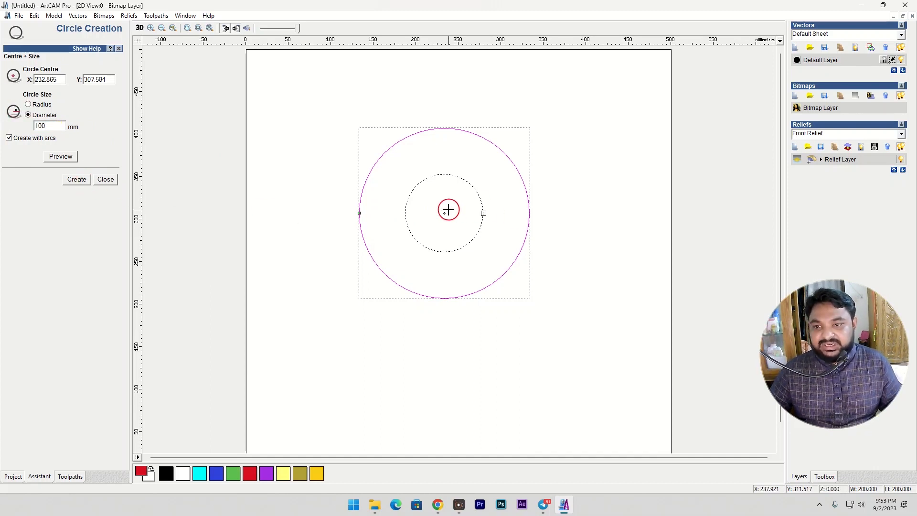
{"action": "left_click", "coordinate": [439, 211]}
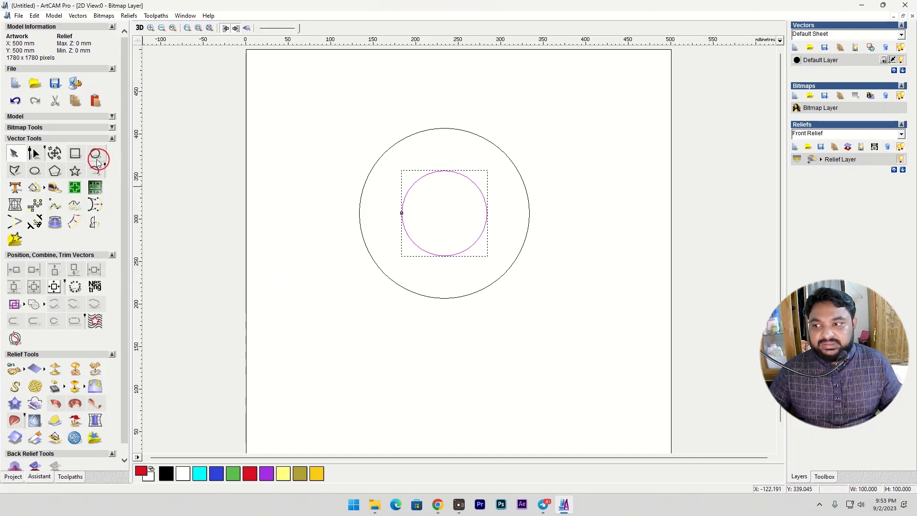
- Draw a closed freehand polyline around both circles, about 410 mm wide and 291 mm high
{"action": "left_click", "coordinate": [15, 171]}
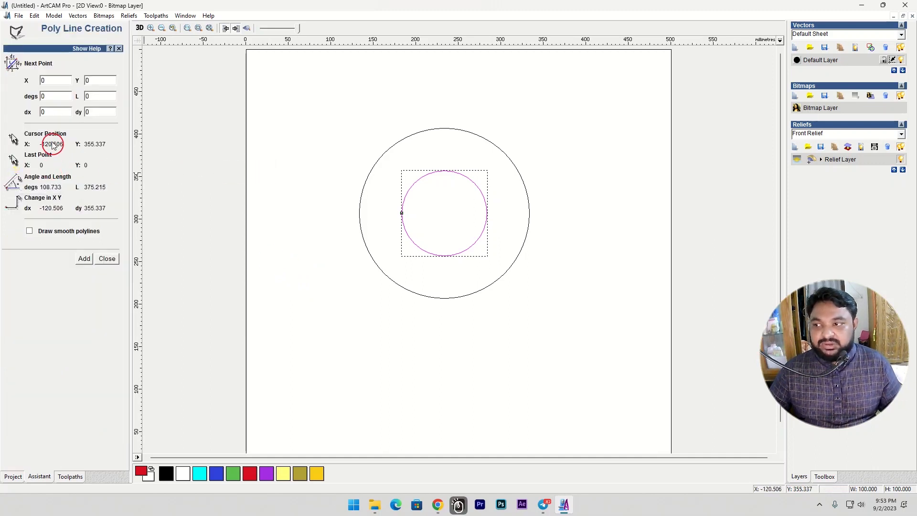
{"action": "mouse_move", "coordinate": [290, 131]}
{"action": "left_mouse_down"}
{"action": "mouse_move", "coordinate": [335, 113]}
{"action": "mouse_move", "coordinate": [368, 124]}
{"action": "mouse_move", "coordinate": [459, 114]}
{"action": "mouse_move", "coordinate": [592, 158]}
{"action": "mouse_move", "coordinate": [622, 194]}
{"action": "mouse_move", "coordinate": [599, 256]}
{"action": "mouse_move", "coordinate": [491, 306]}
{"action": "mouse_move", "coordinate": [378, 297]}
{"action": "mouse_move", "coordinate": [336, 267]}
{"action": "mouse_move", "coordinate": [283, 177]}
{"action": "mouse_move", "coordinate": [289, 125]}
{"action": "mouse_move", "coordinate": [290, 133]}
{"action": "left_mouse_up"}
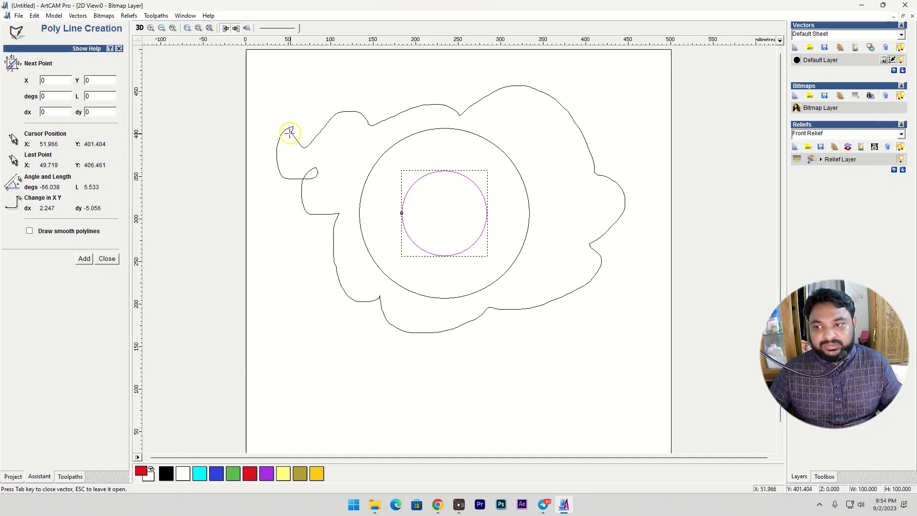
{"action": "key", "text": "Tab"}
{"action": "left_click", "coordinate": [375, 124]}
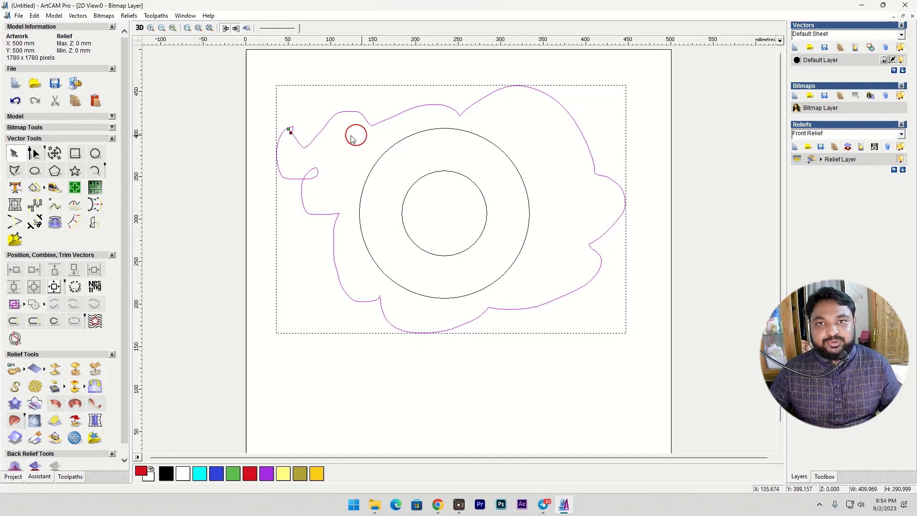
- Delete the two circles and the freehand outline from the artwork
{"action": "left_click_drag", "start_coordinate": [262, 72], "coordinate": [659, 370]}
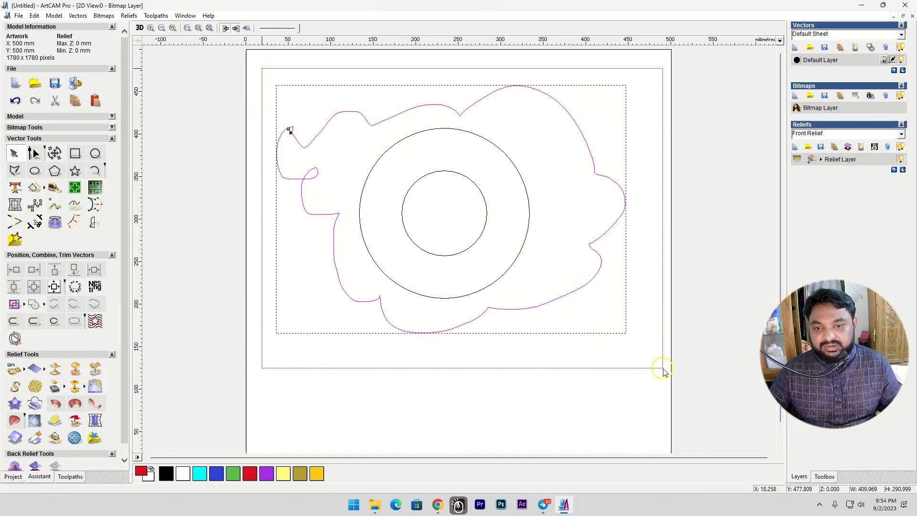
{"action": "right_click", "coordinate": [510, 229]}
{"action": "left_click", "coordinate": [536, 267]}
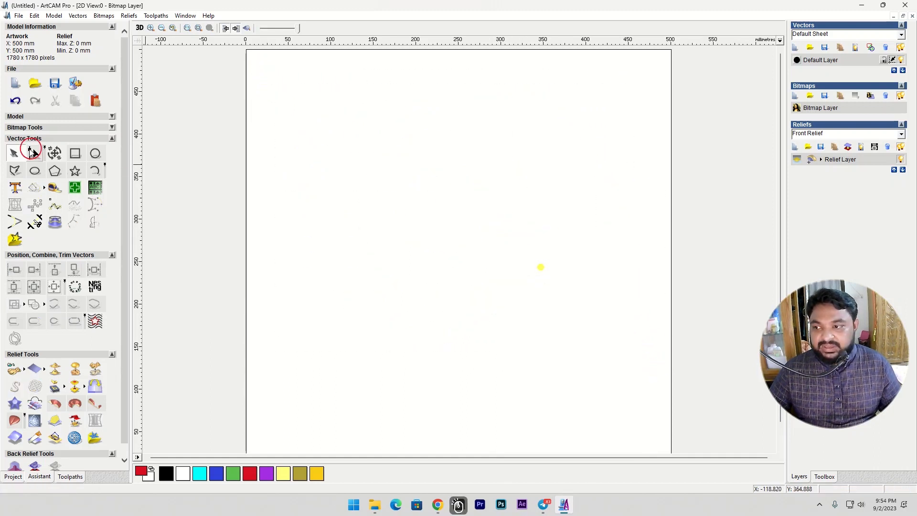
- Start a polyline at about X 216, Y 462 mm with its first segment constrained straight down, about 270 mm long
{"action": "left_click", "coordinate": [15, 170]}
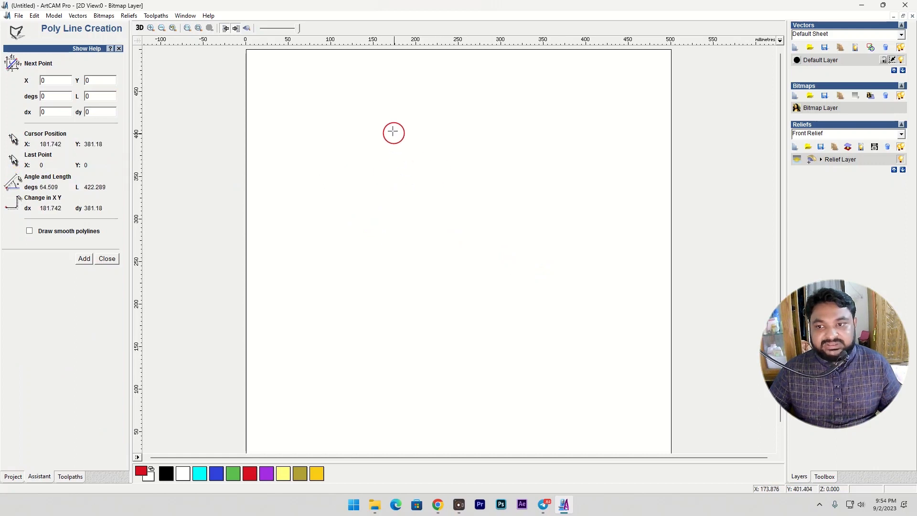
{"action": "left_click", "coordinate": [430, 82]}
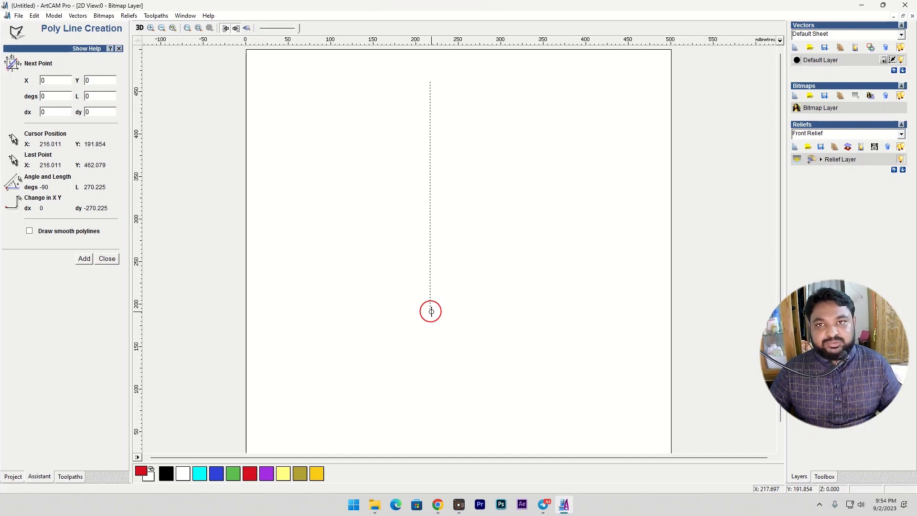
{"action": "key", "text": "ctrl"}
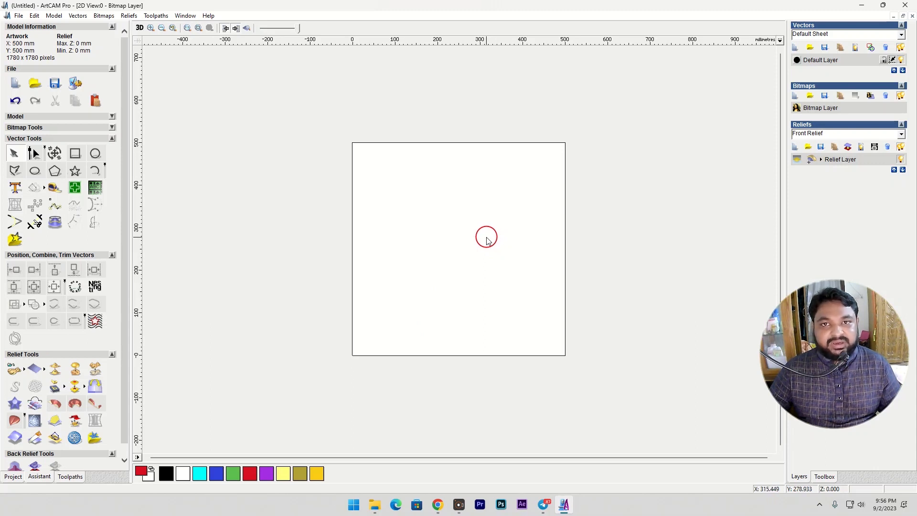
- Create an upright ellipse about 155 mm wide and 267 mm high, centred at about X 247, Y 308 mm
{"action": "left_click", "coordinate": [35, 171]}
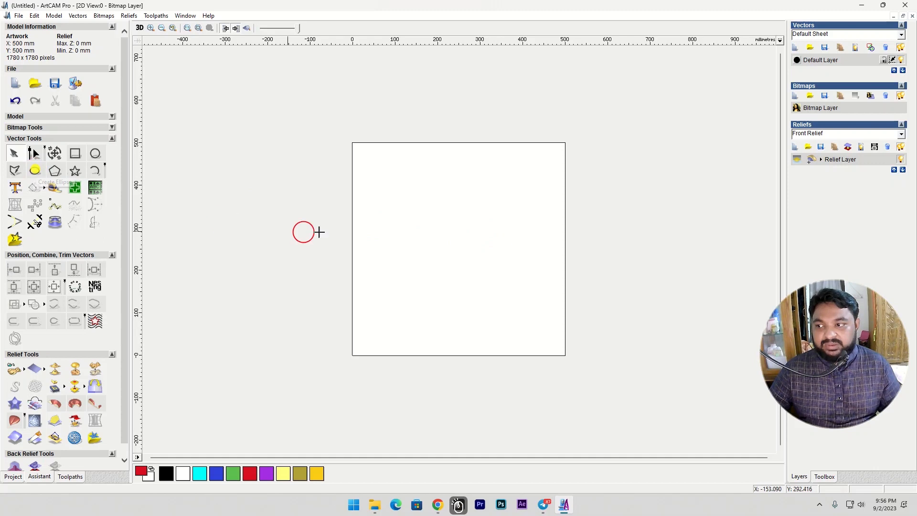
{"action": "left_click", "coordinate": [457, 224]}
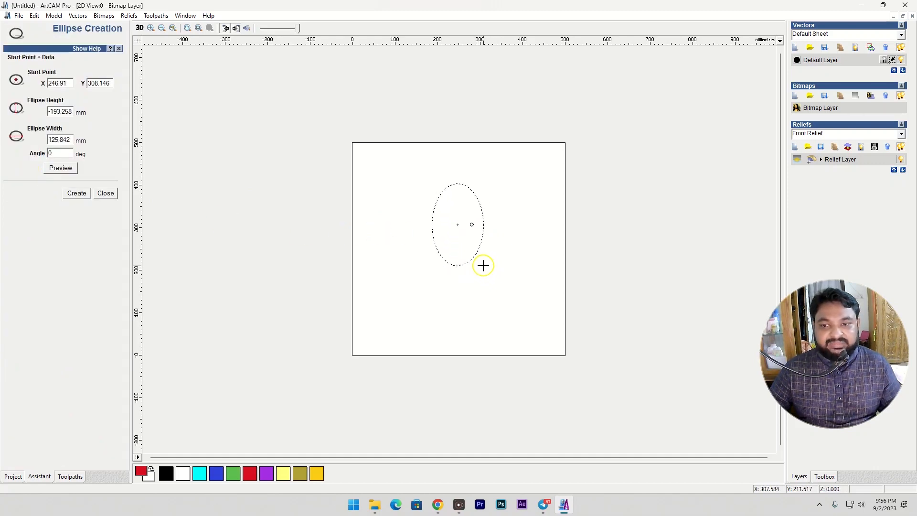
{"action": "left_click", "coordinate": [481, 276]}
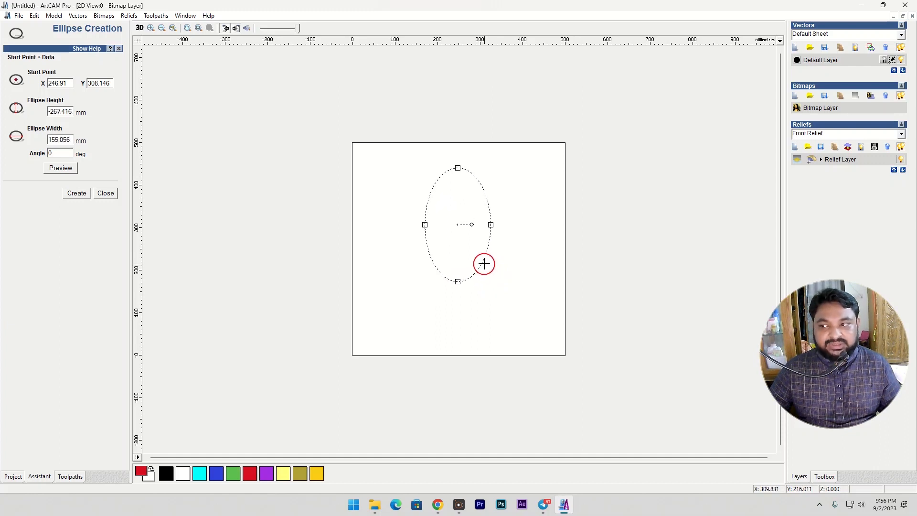
{"action": "key", "text": "Return"}
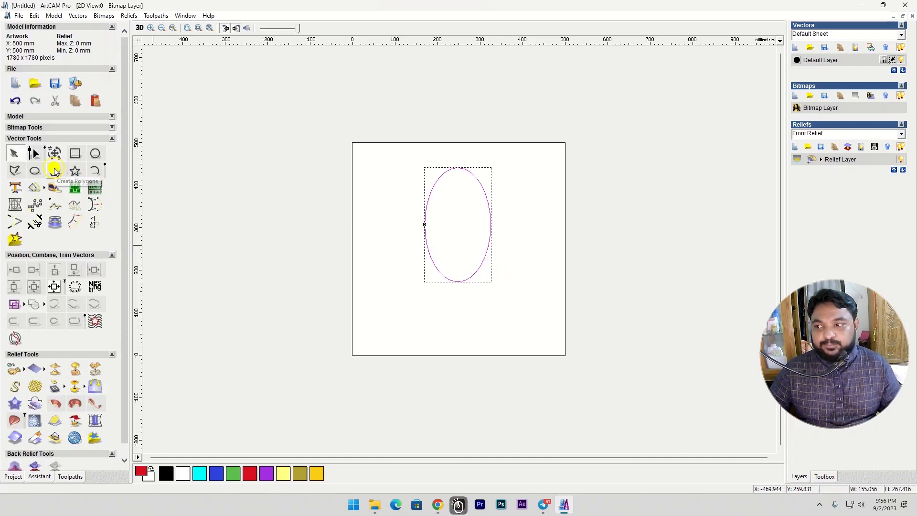
- Draw a pentagon about 207 mm wide to the right of the ellipse and a five-pointed star about 313 mm wide to its left
{"action": "left_click", "coordinate": [55, 170]}
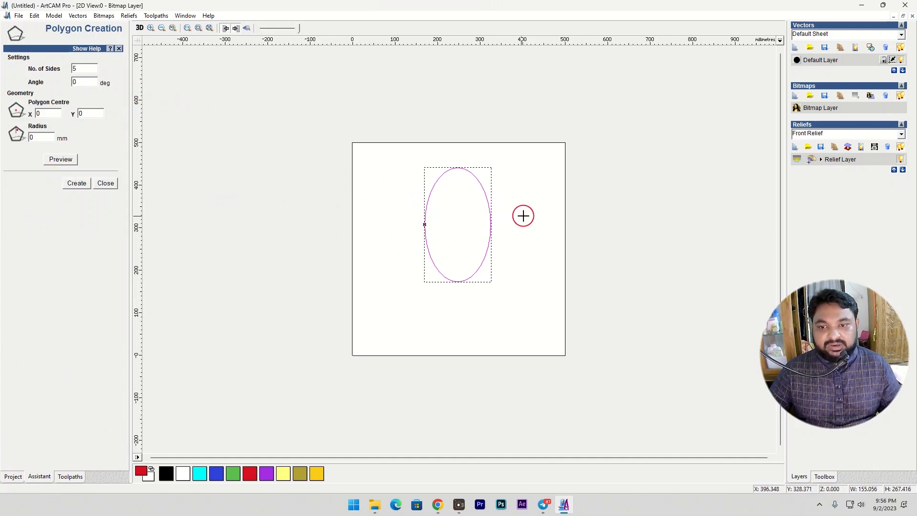
{"action": "left_click_drag", "start_coordinate": [538, 228], "coordinate": [567, 262]}
{"action": "right_click", "coordinate": [404, 220]}
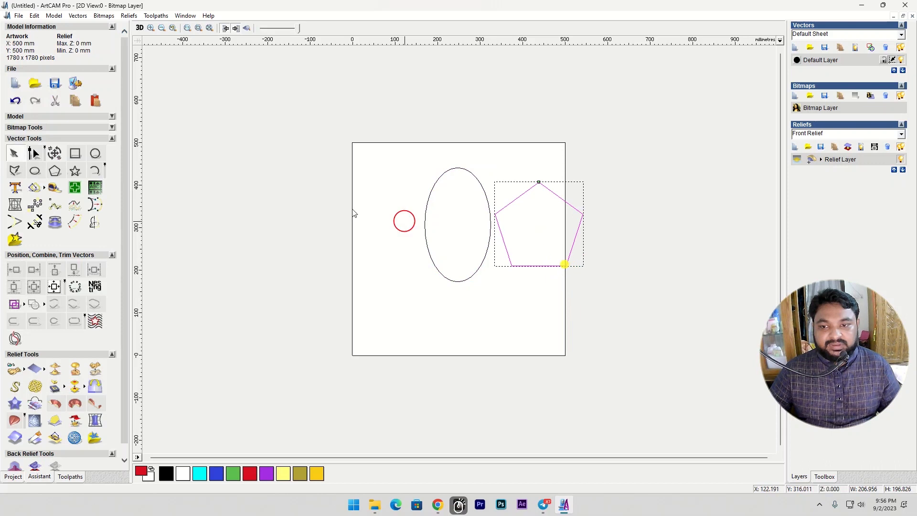
{"action": "left_click", "coordinate": [78, 171]}
{"action": "left_click_drag", "start_coordinate": [351, 209], "coordinate": [368, 246]}
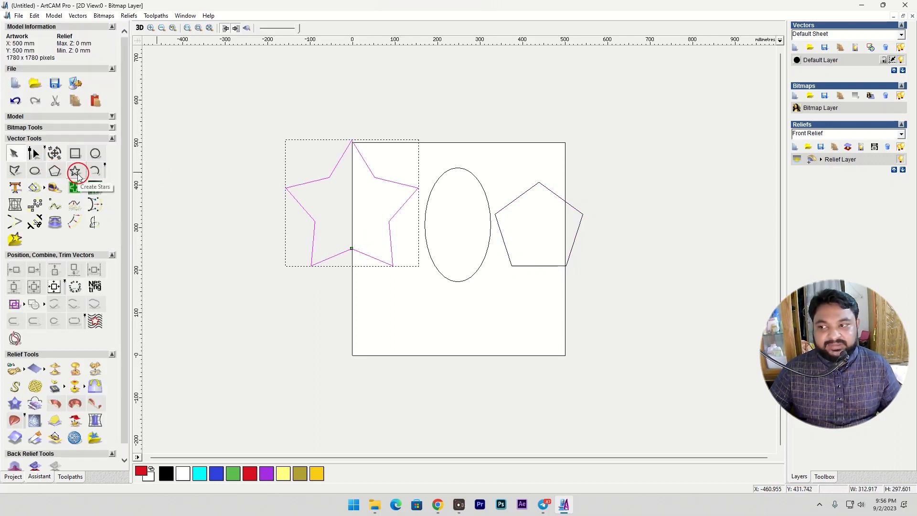
- Delete the star, ellipse and pentagon from the artwork
{"action": "left_click_drag", "start_coordinate": [247, 108], "coordinate": [622, 338]}
{"action": "left_click", "coordinate": [491, 172]}
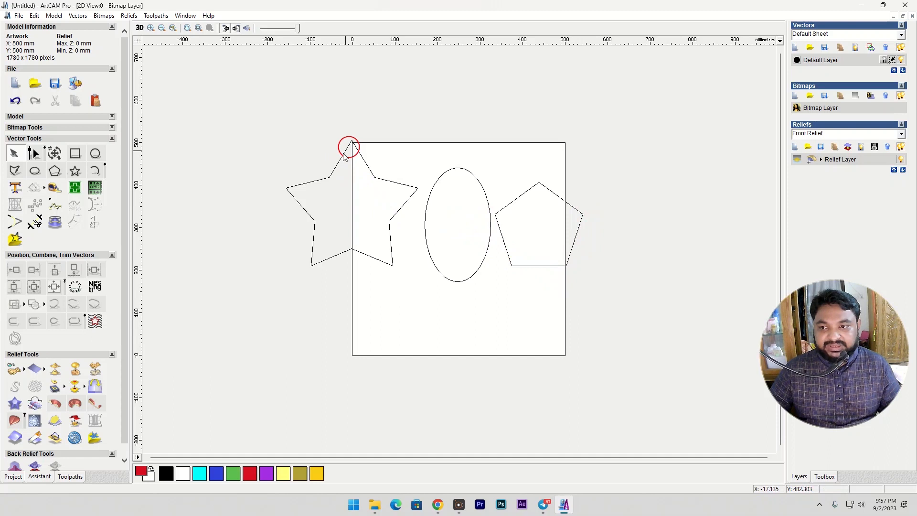
{"action": "left_click_drag", "start_coordinate": [238, 107], "coordinate": [645, 313]}
{"action": "right_click", "coordinate": [436, 177]}
{"action": "left_click", "coordinate": [464, 213]}
- Draw a six-sided polygon about 250 mm wide and 289 mm high in the upper middle of the artwork
{"action": "left_click", "coordinate": [55, 170]}
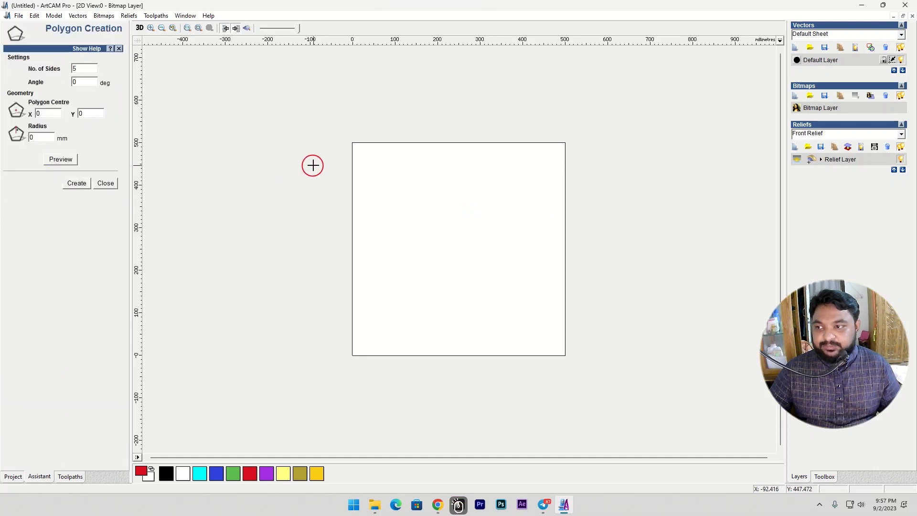
{"action": "double_click", "coordinate": [81, 68]}
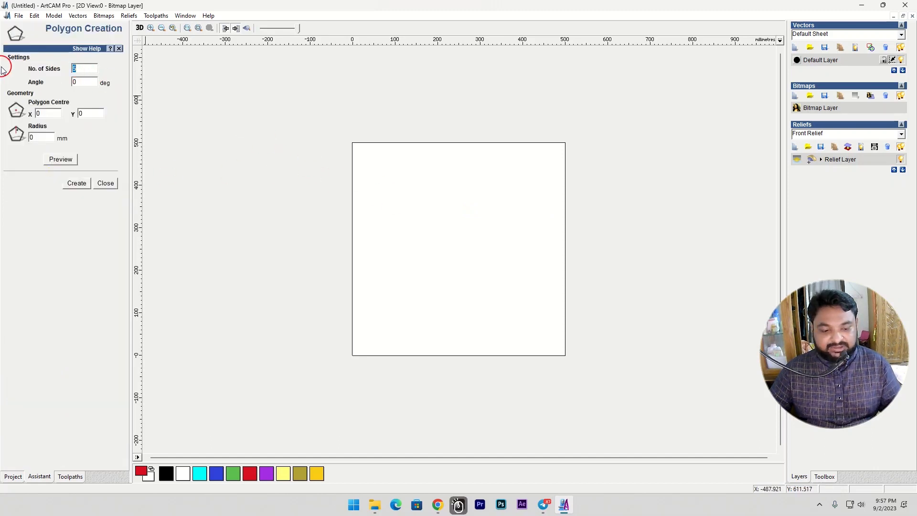
{"action": "type", "text": "6"}
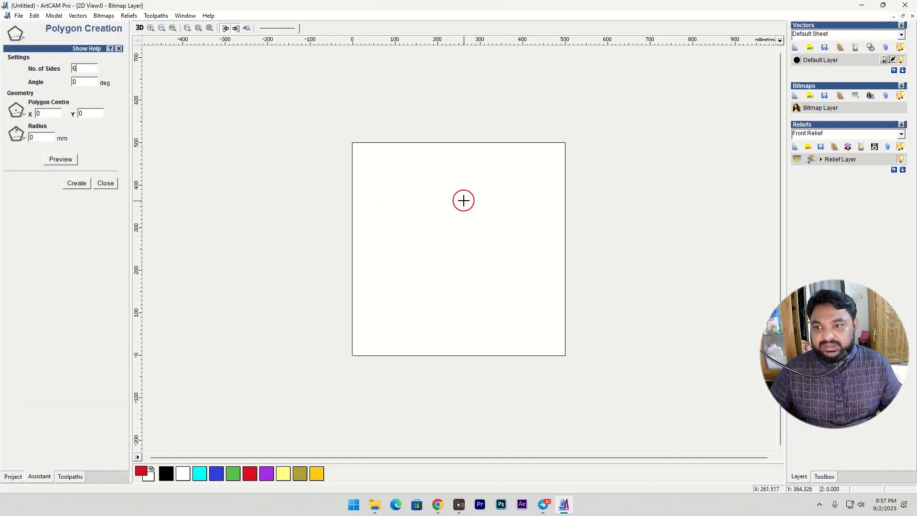
{"action": "left_click_drag", "start_coordinate": [460, 211], "coordinate": [496, 260]}
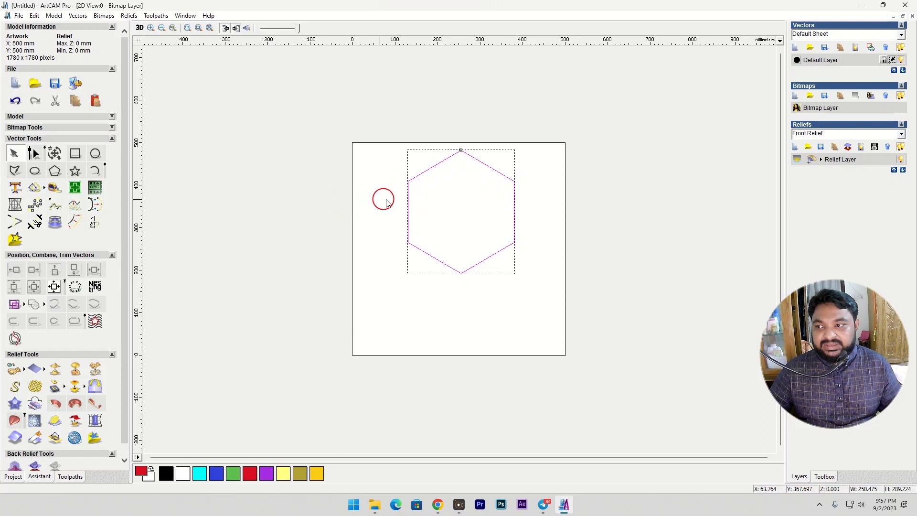
- Create a six-pointed star left of the hexagon with radii of about 181 and 93 mm, centred near X -129, Y 289 mm
{"action": "left_click", "coordinate": [75, 171]}
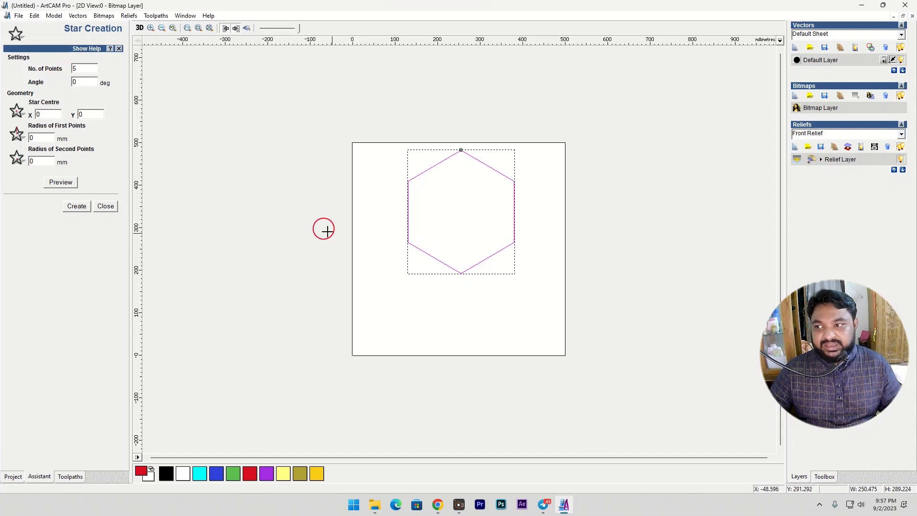
{"action": "double_click", "coordinate": [83, 68]}
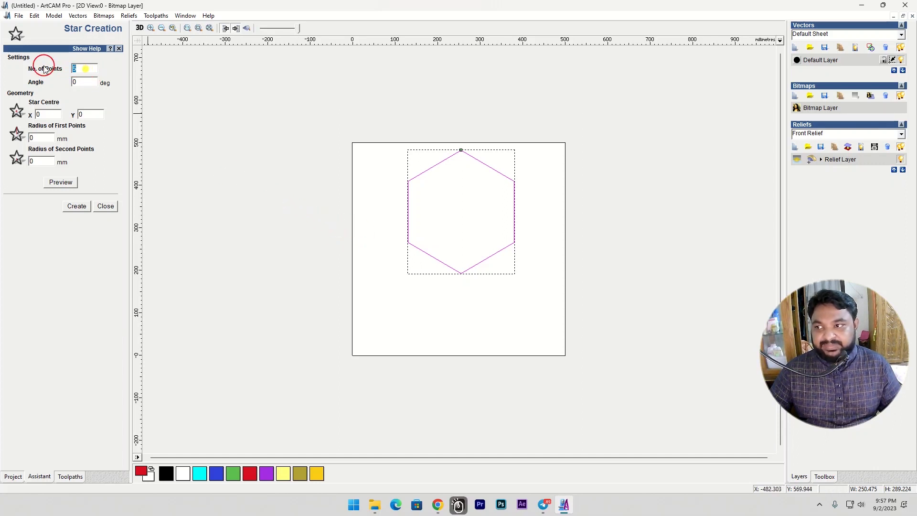
{"action": "left_click_drag", "start_coordinate": [297, 233], "coordinate": [324, 262]}
{"action": "left_click", "coordinate": [324, 262]}
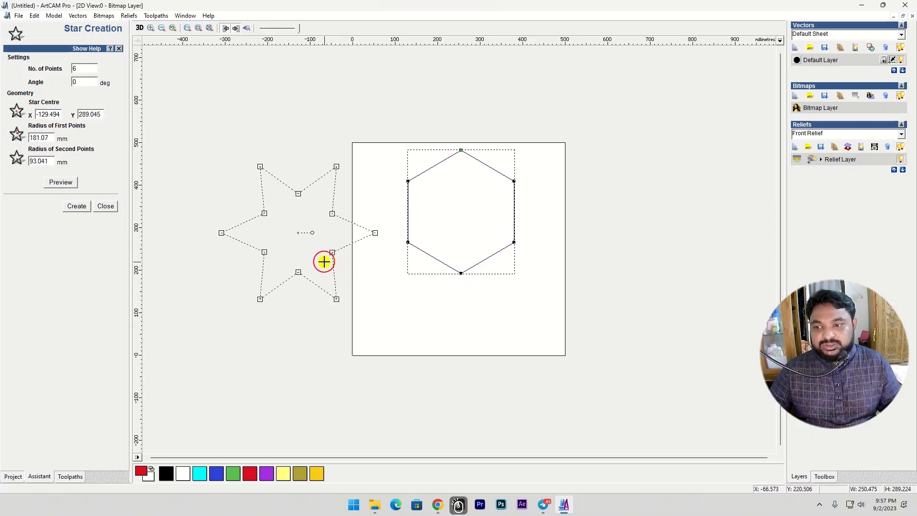
{"action": "left_click", "coordinate": [324, 261]}
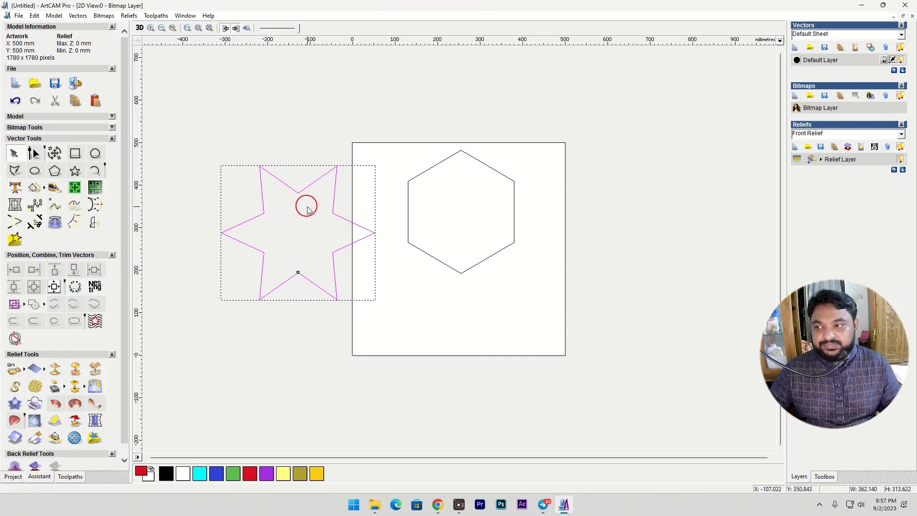
- Delete the six-pointed star and the hexagon together
{"action": "left_click_drag", "start_coordinate": [197, 124], "coordinate": [557, 323]}
{"action": "right_click", "coordinate": [514, 266]}
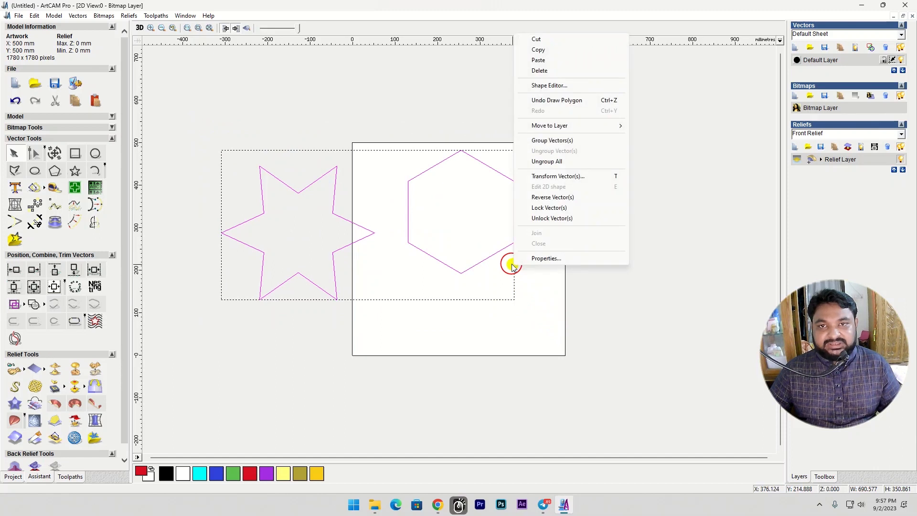
{"action": "left_click", "coordinate": [540, 71]}
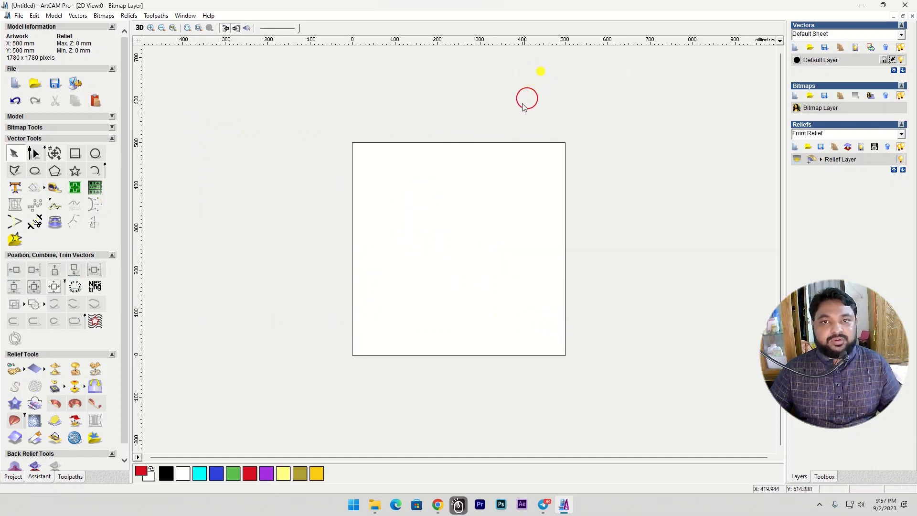
- Draw a Start - End - Point On Arc arc of about 86 mm radius from about X 148, Y 373 to X 288, Y 297 mm
{"action": "left_click", "coordinate": [95, 171]}
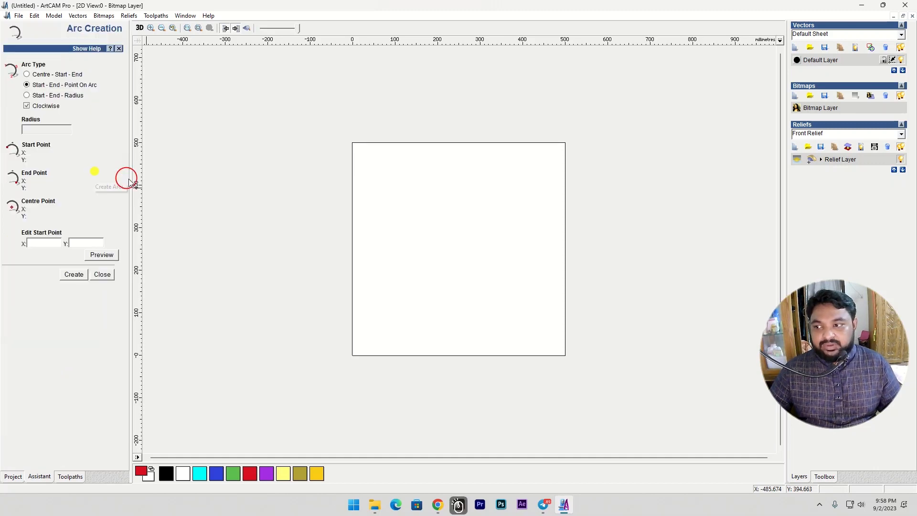
{"action": "left_click", "coordinate": [414, 196]}
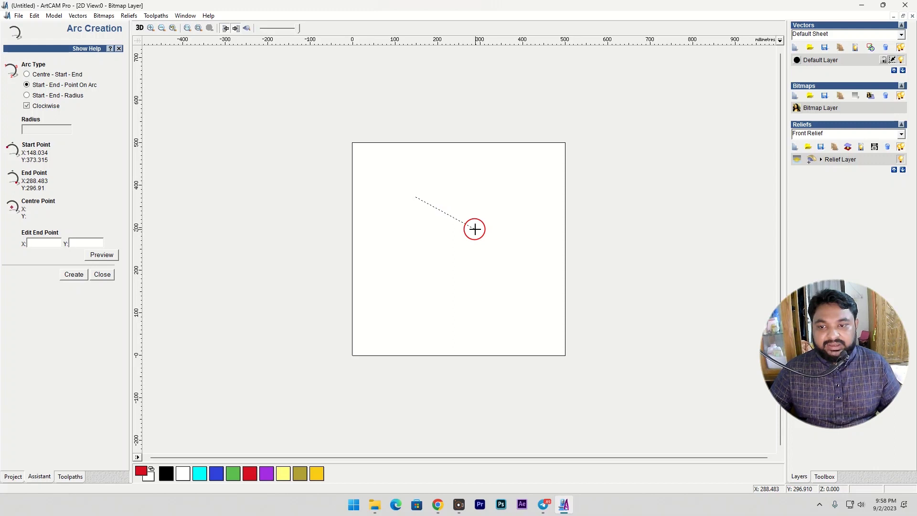
{"action": "left_click", "coordinate": [474, 229]}
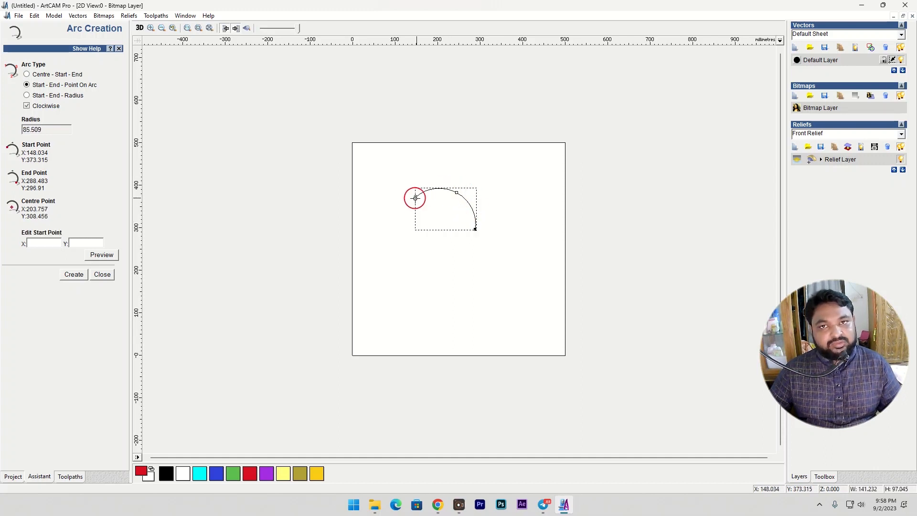
- Draw a Centre - Start - End arc of about 145.5 mm radius, centred near X 139, Y 204, ending near X 67, Y 330 mm
{"action": "left_click", "coordinate": [27, 74]}
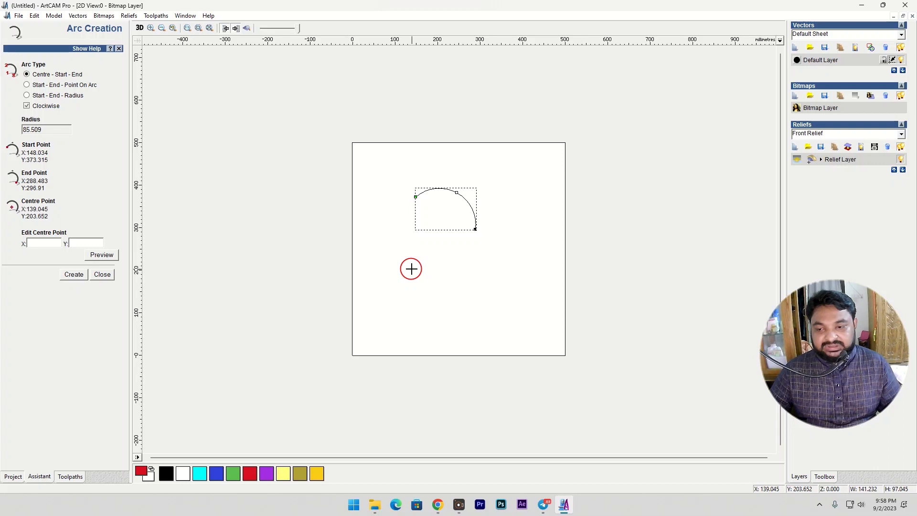
{"action": "left_click", "coordinate": [411, 269]}
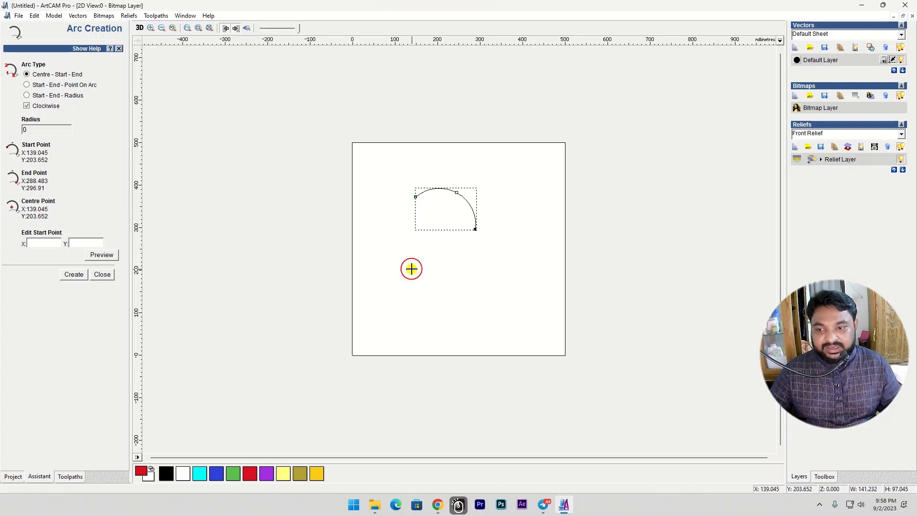
{"action": "left_click", "coordinate": [456, 311]}
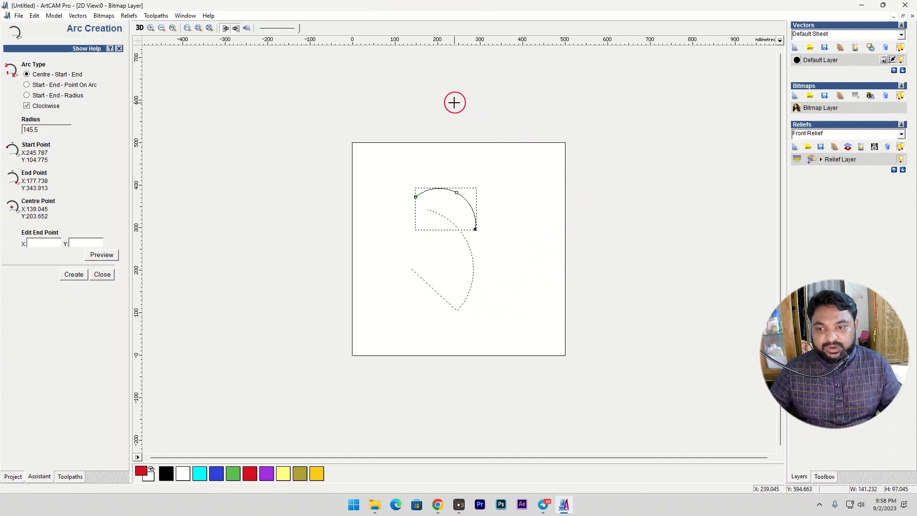
{"action": "left_click", "coordinate": [314, 99]}
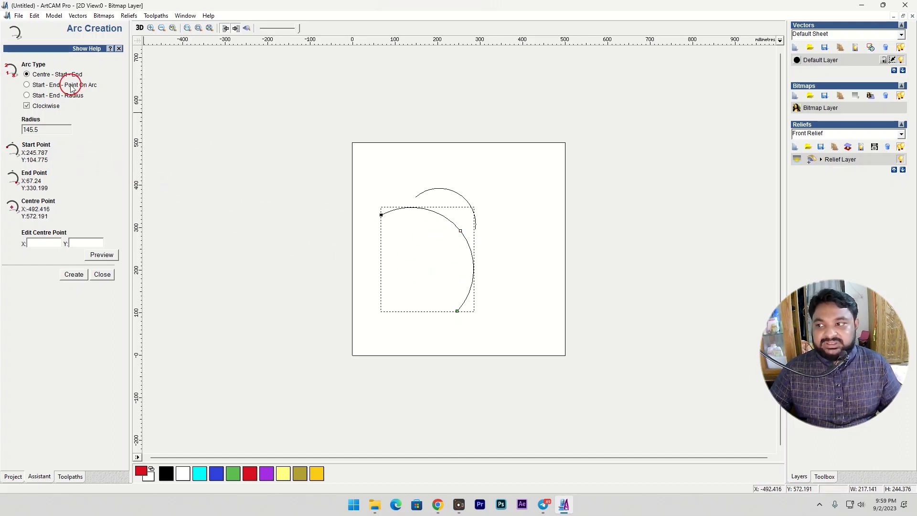
- Draw a Start - End - Point On Arc arc of about 82 mm radius from about X 273, Y 442 to X 411, Y 363 mm
{"action": "left_click", "coordinate": [27, 86]}
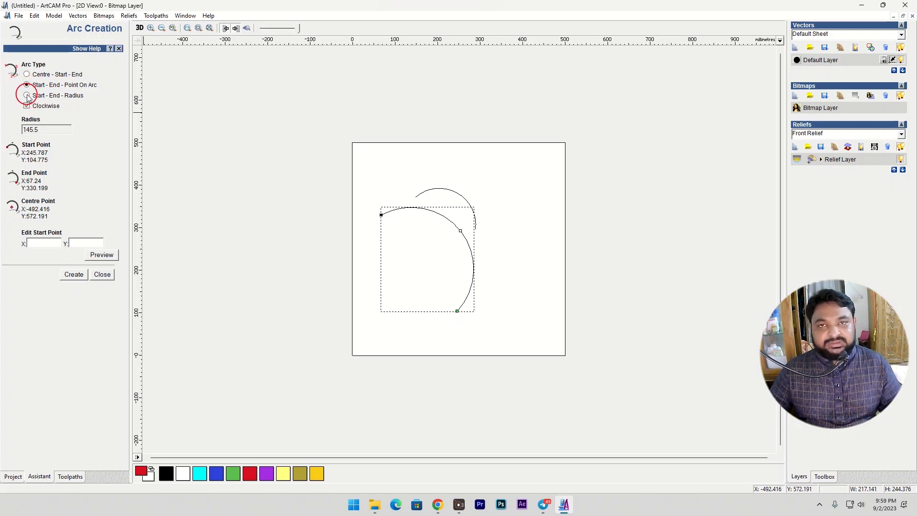
{"action": "left_click", "coordinate": [468, 167]}
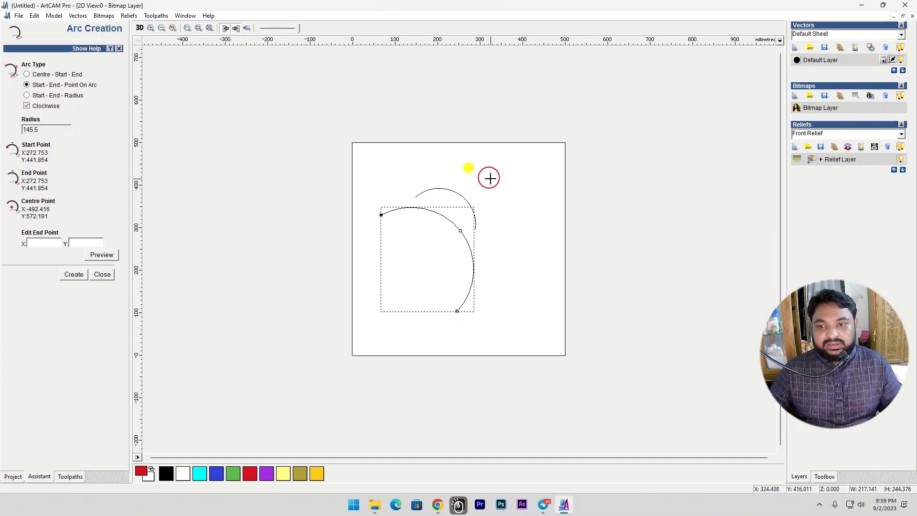
{"action": "left_click", "coordinate": [526, 200]}
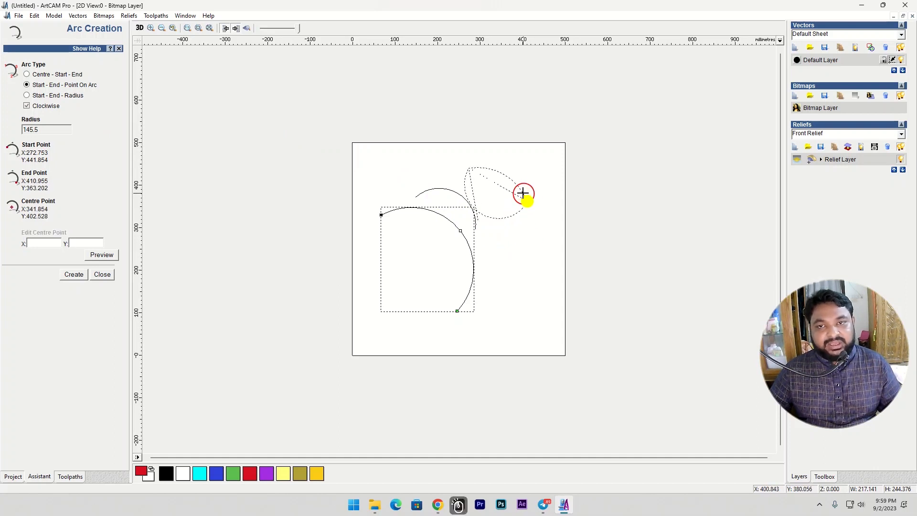
{"action": "left_click", "coordinate": [516, 166]}
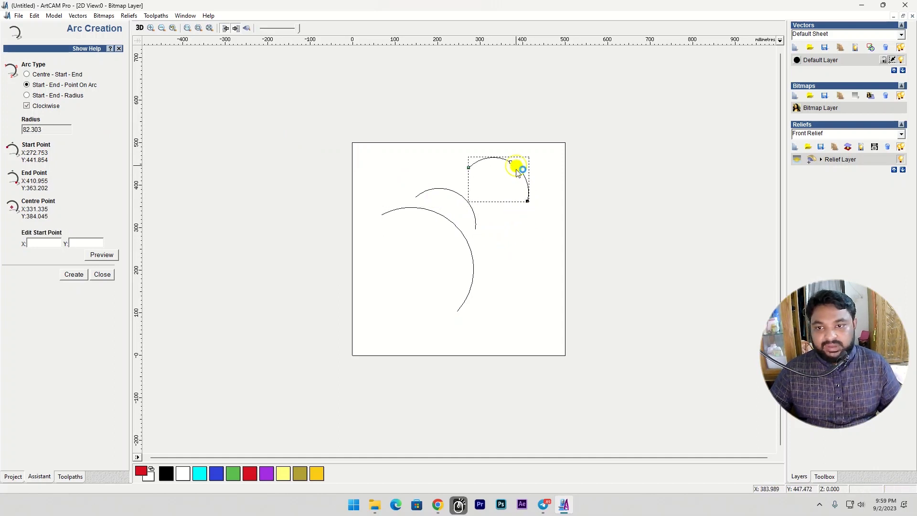
{"action": "key", "text": "Escape"}
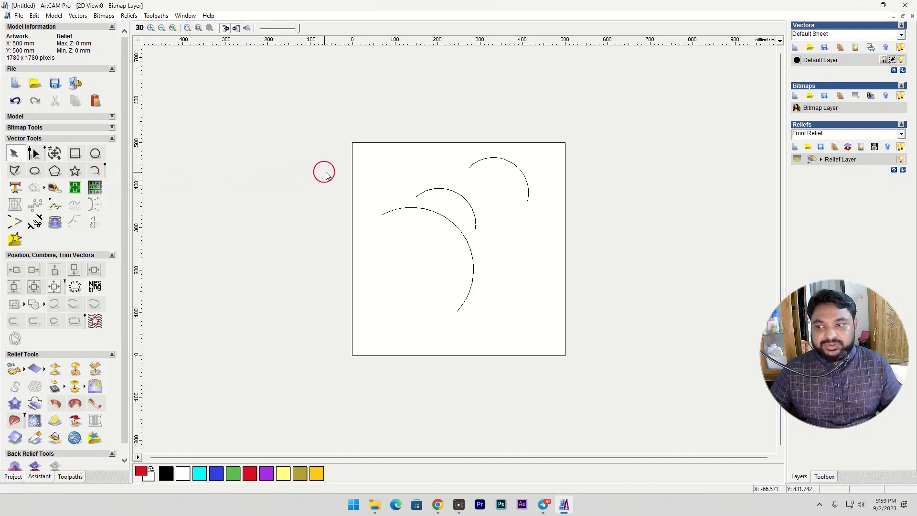
- Delete all three arcs from the artwork together
{"action": "left_click_drag", "start_coordinate": [379, 128], "coordinate": [534, 324]}
{"action": "right_click", "coordinate": [486, 253]}
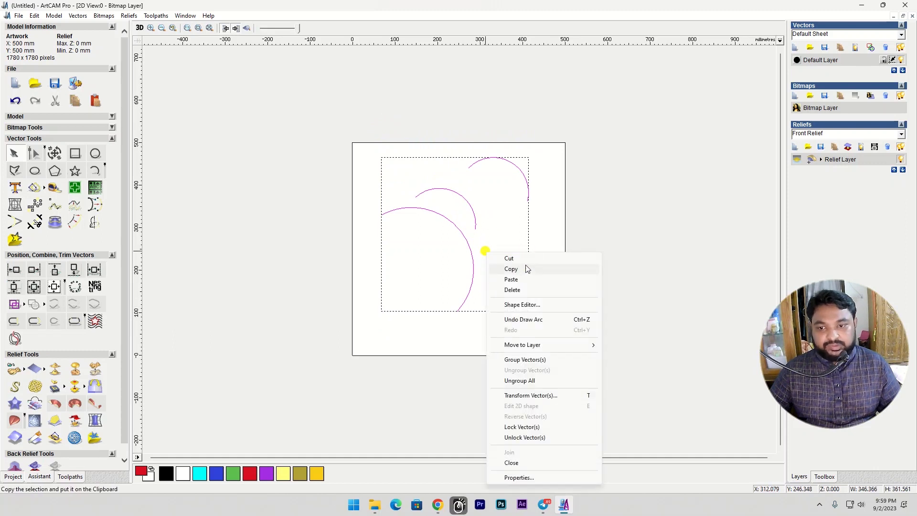
{"action": "left_click", "coordinate": [530, 291]}
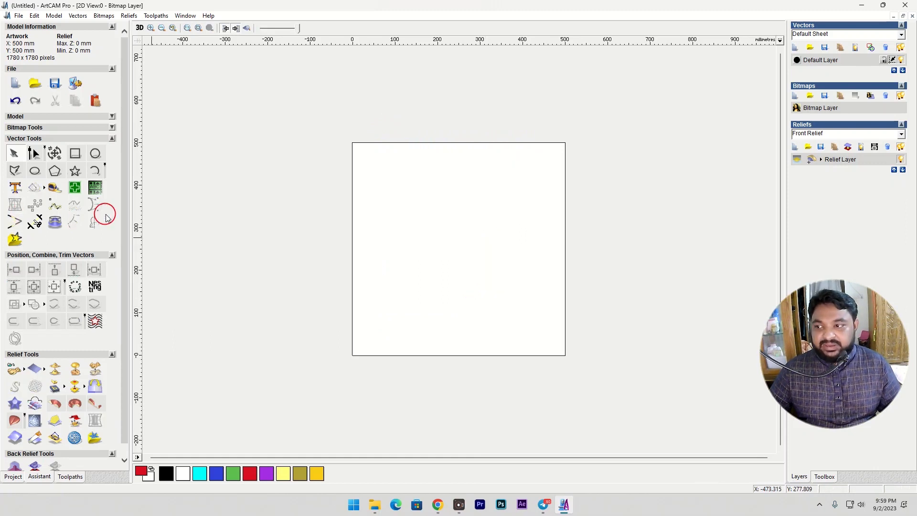
- Draw a small rectangle about 54 mm wide and 42 mm high in the artwork and fill it with red
{"action": "left_click", "coordinate": [45, 187]}
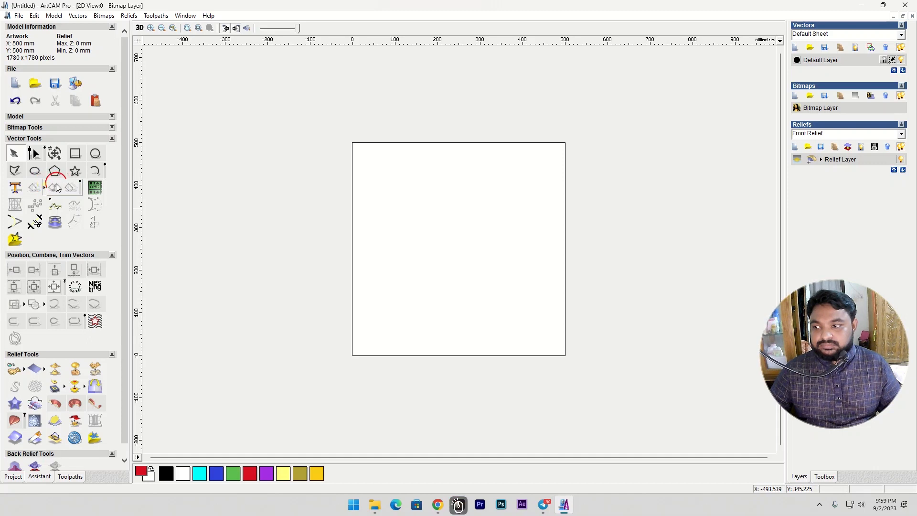
{"action": "left_click", "coordinate": [75, 154]}
{"action": "left_click_drag", "start_coordinate": [410, 199], "coordinate": [433, 215]}
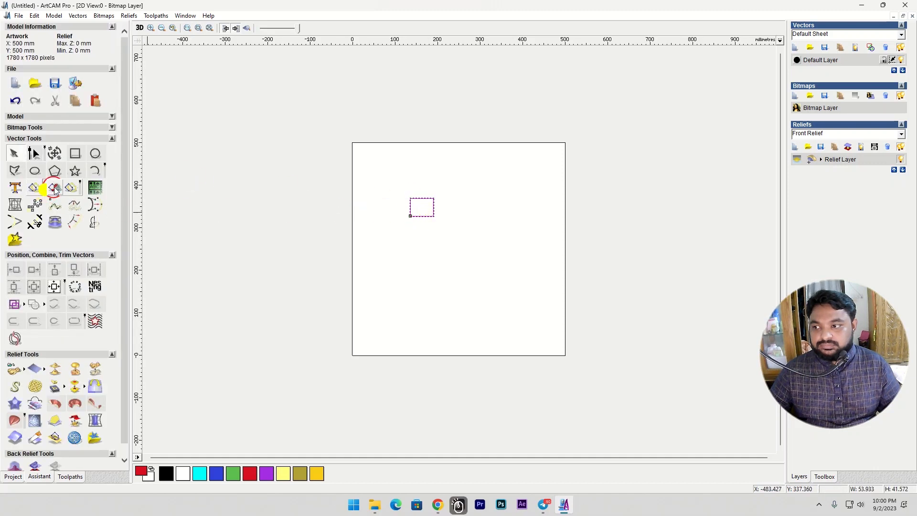
{"action": "left_click", "coordinate": [54, 188]}
{"action": "left_click", "coordinate": [419, 185]}
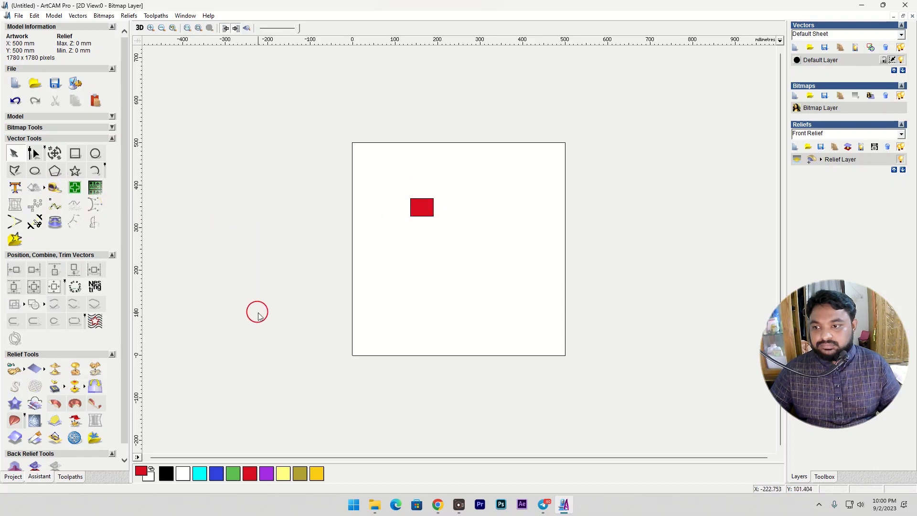
- Clear the red fill from the bitmap layer and delete the small rectangle
{"action": "left_click", "coordinate": [364, 227]}
{"action": "left_click", "coordinate": [855, 96]}
{"action": "left_click_drag", "start_coordinate": [372, 184], "coordinate": [462, 229]}
{"action": "right_click", "coordinate": [461, 230]}
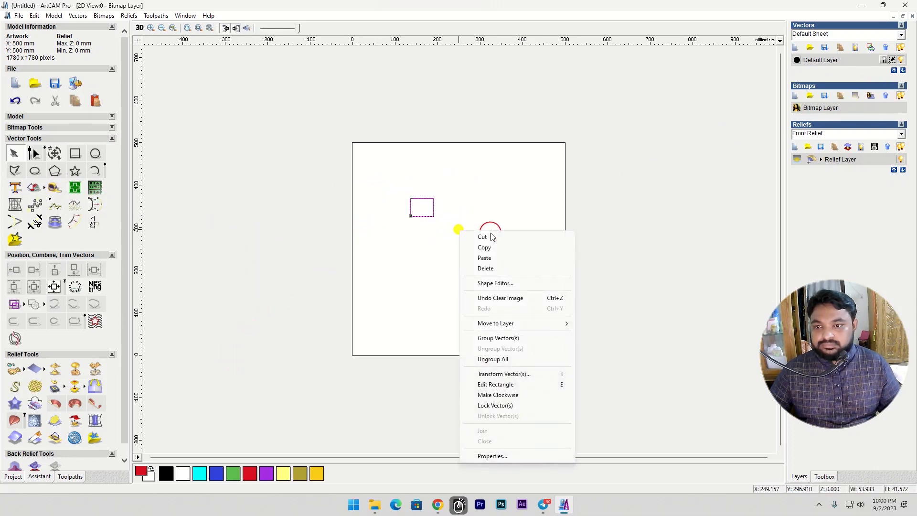
{"action": "left_click", "coordinate": [492, 269]}
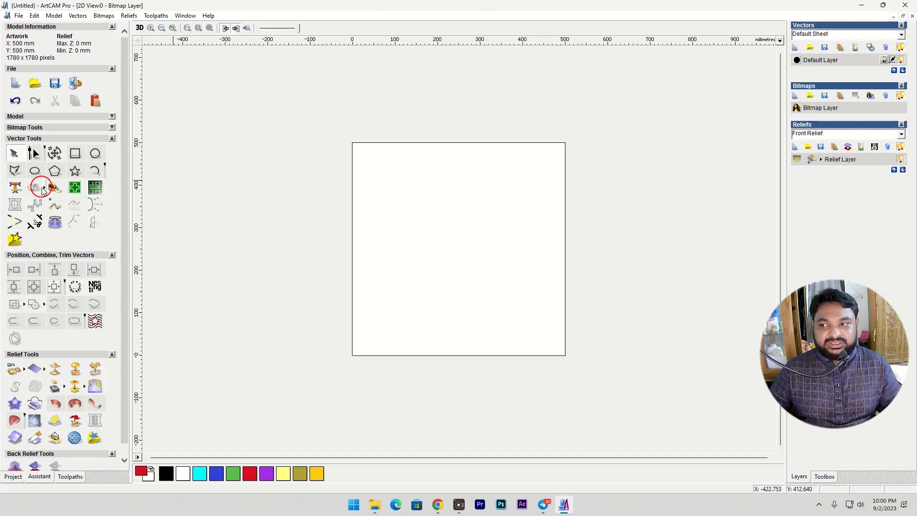
- Create a six-pointed star about 286 mm wide and 248 mm high and move it to the lower left of the artwork
{"action": "left_click", "coordinate": [75, 170]}
{"action": "left_click", "coordinate": [454, 221]}
{"action": "left_click", "coordinate": [489, 268]}
{"action": "left_click", "coordinate": [475, 246]}
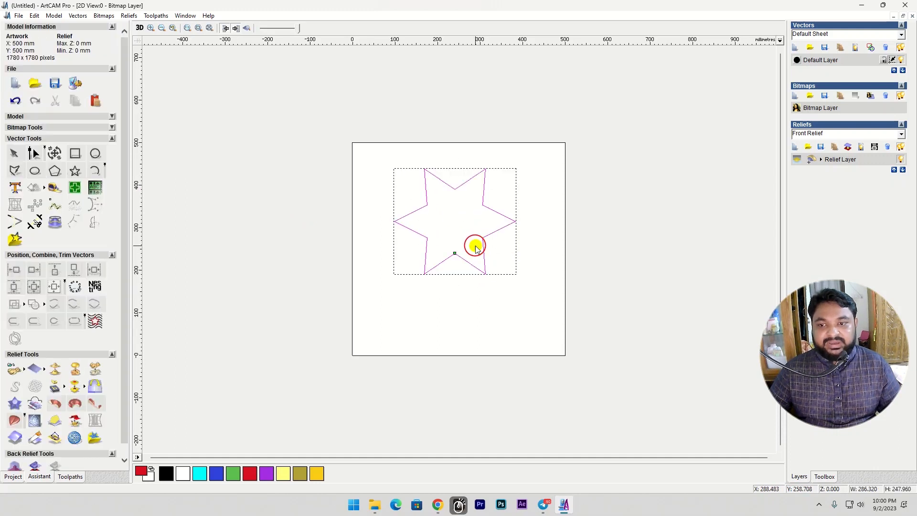
{"action": "left_click_drag", "start_coordinate": [449, 186], "coordinate": [428, 244]}
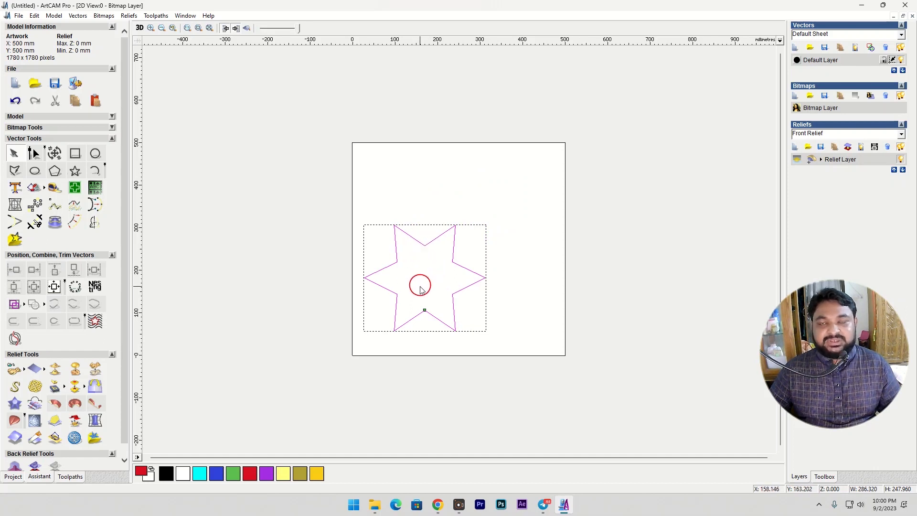
- Fill the six-pointed star with cyan
{"action": "left_click", "coordinate": [199, 474]}
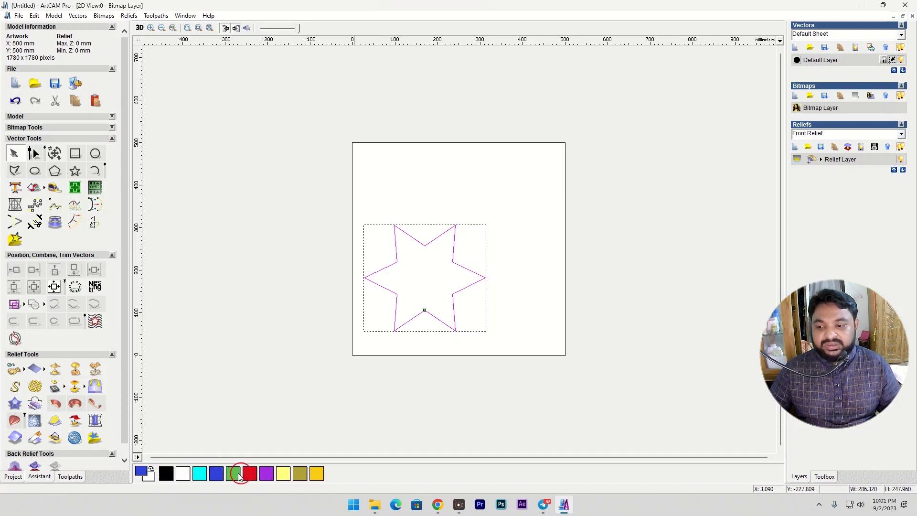
{"action": "left_click", "coordinate": [231, 474]}
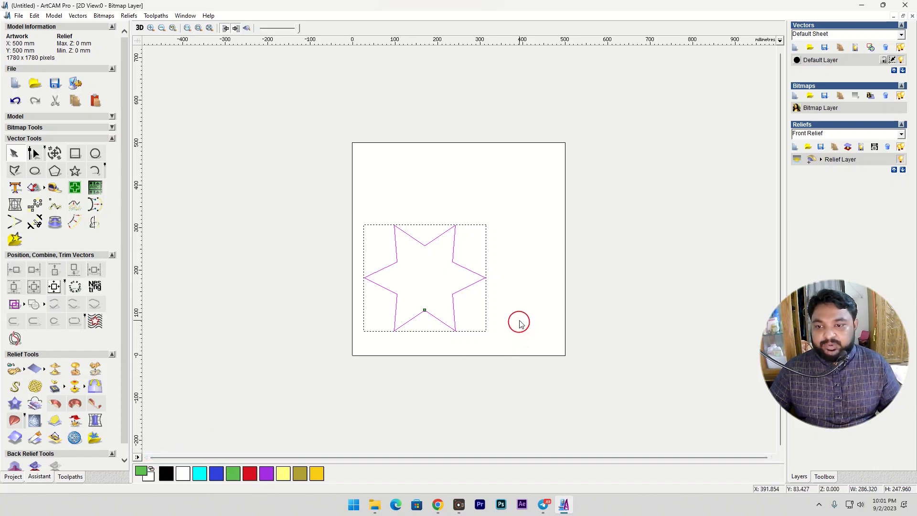
{"action": "left_click", "coordinate": [34, 187]}
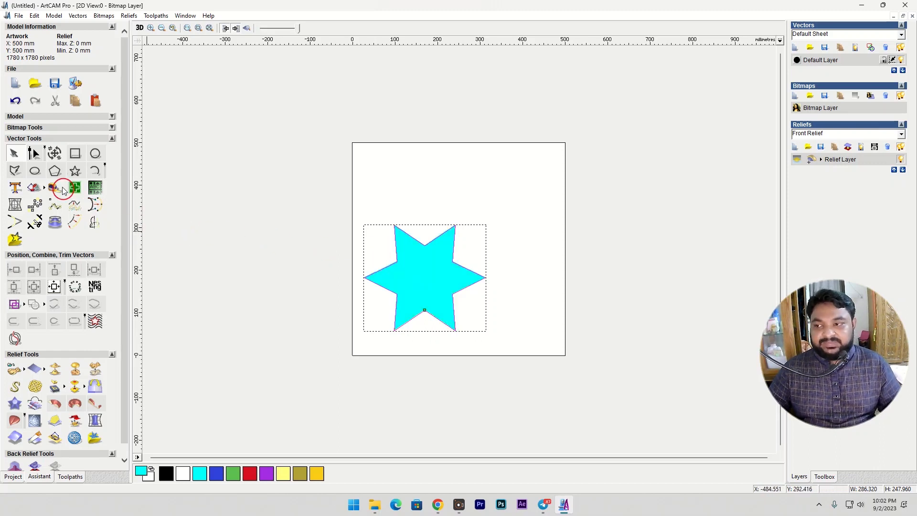
- Draw a rectangle about 309 mm wide and 306 mm high enclosing the six-pointed star
{"action": "left_click", "coordinate": [75, 153]}
{"action": "left_click_drag", "start_coordinate": [426, 291], "coordinate": [487, 339]}
{"action": "right_click", "coordinate": [487, 340]}
- Select the star and its enclosing rectangle and fill the area between them with light yellow
{"action": "left_click_drag", "start_coordinate": [350, 190], "coordinate": [514, 368]}
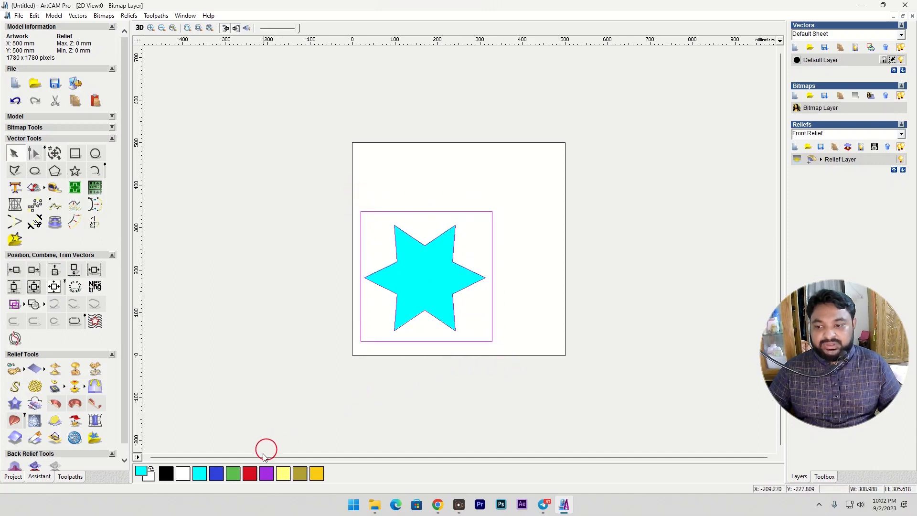
{"action": "left_click", "coordinate": [283, 473]}
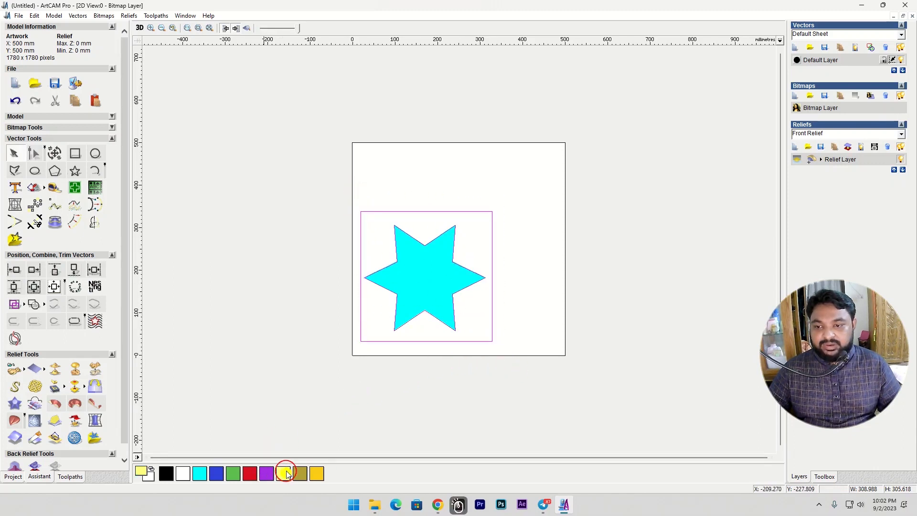
{"action": "left_click", "coordinate": [36, 188]}
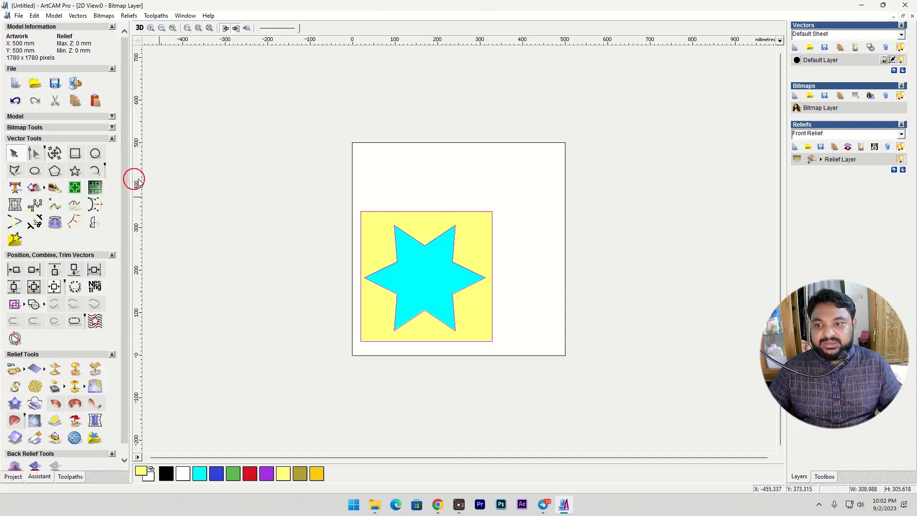
- Draw a rectangle about 99 mm wide and 99 mm high in the upper right of the artwork
{"action": "left_click", "coordinate": [76, 154]}
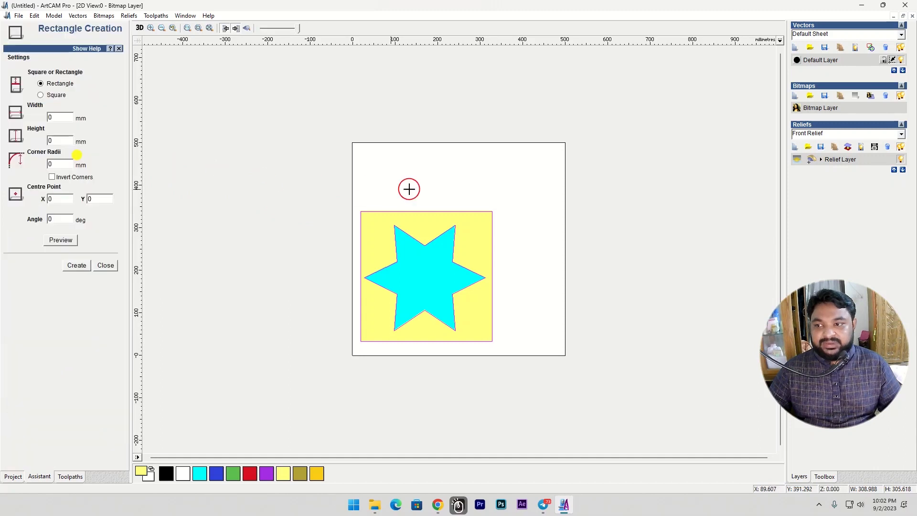
{"action": "left_click_drag", "start_coordinate": [512, 181], "coordinate": [554, 223]}
{"action": "right_click", "coordinate": [551, 222]}
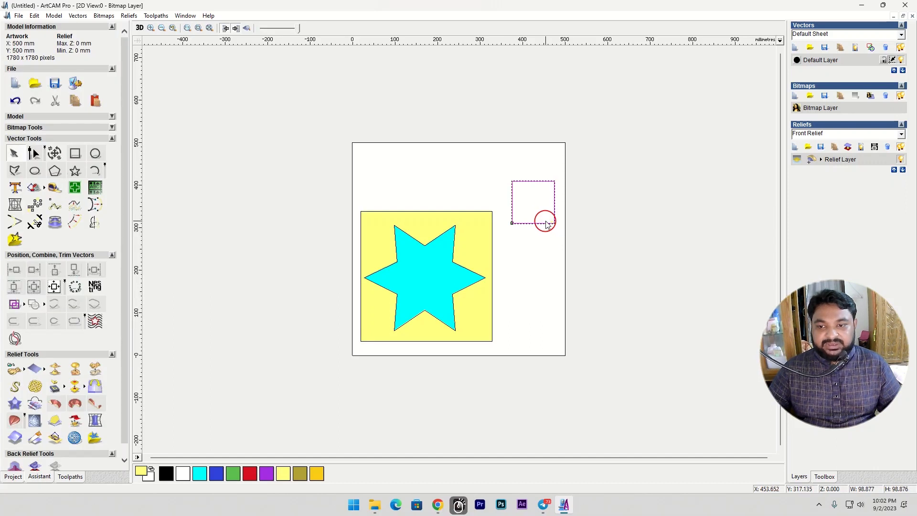
- Convert the top and left sides of the 99 mm square into outward-bulging arcs by node editing
{"action": "key", "text": "n"}
{"action": "key", "text": "a"}
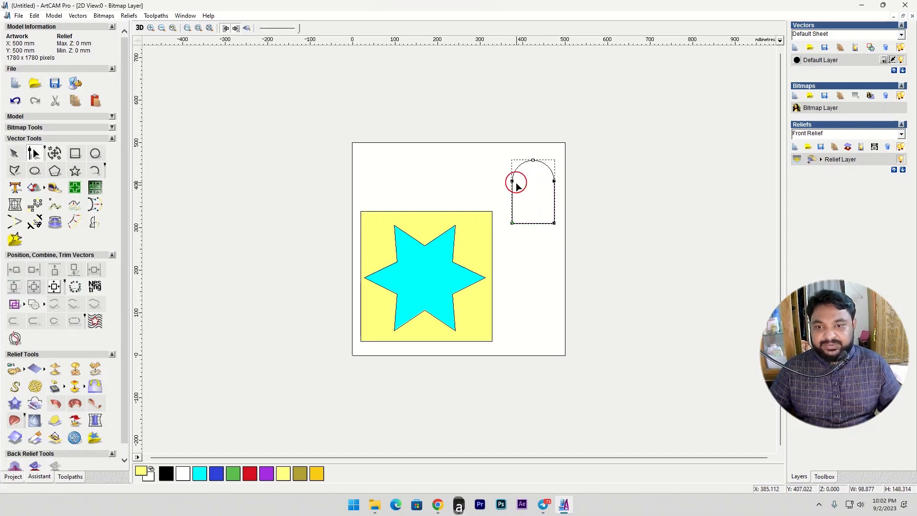
{"action": "key", "text": "a"}
{"action": "key", "text": "n"}
- Rotate the heart-shaped vector by -45 degrees and move it up to about X 396, Y 393 mm
{"action": "key", "text": "t"}
{"action": "key", "text": "t"}
{"action": "double_click", "coordinate": [30, 200]}
{"action": "type", "text": "-45"}
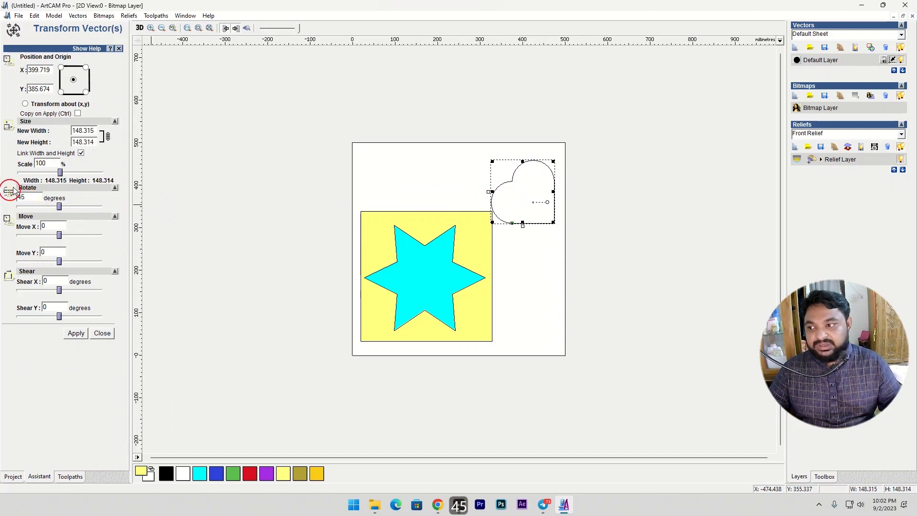
{"action": "left_click", "coordinate": [81, 335]}
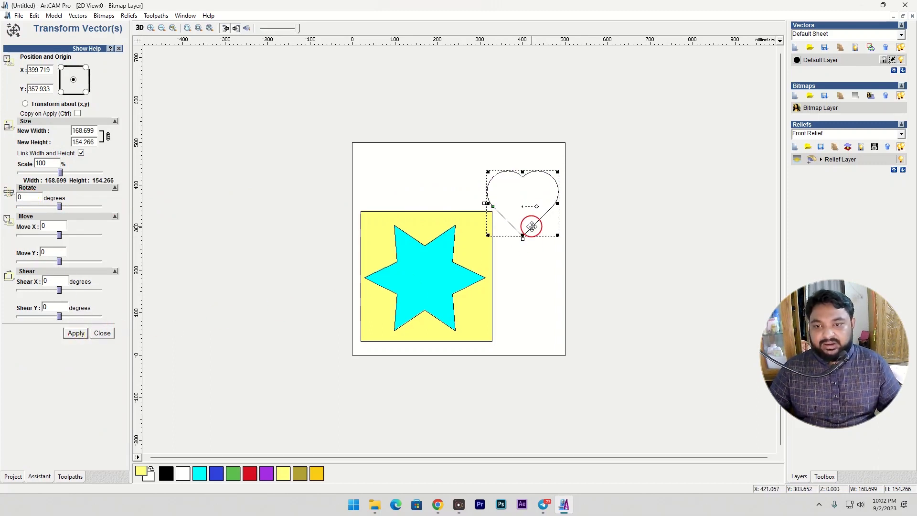
{"action": "left_click_drag", "start_coordinate": [528, 221], "coordinate": [530, 210]}
- Fill the heart with red and deselect it
{"action": "left_click", "coordinate": [249, 473]}
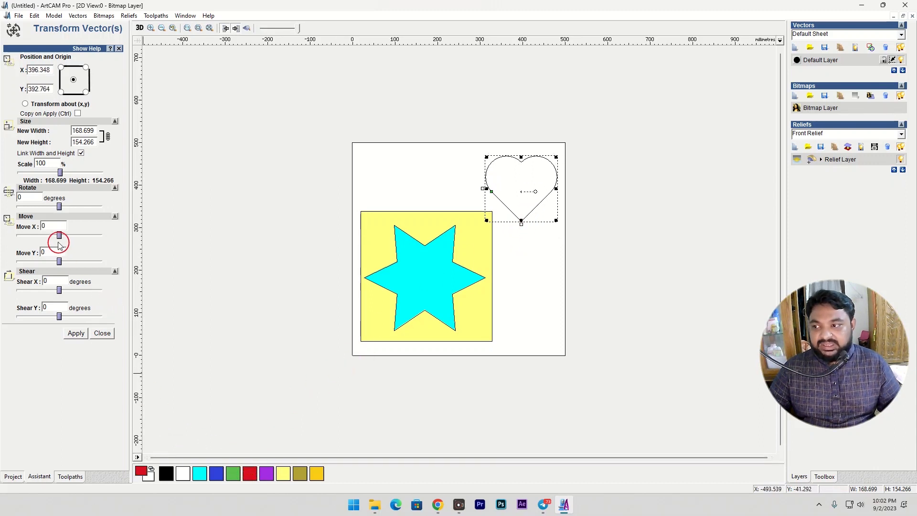
{"action": "left_click", "coordinate": [102, 333]}
{"action": "left_click", "coordinate": [37, 188]}
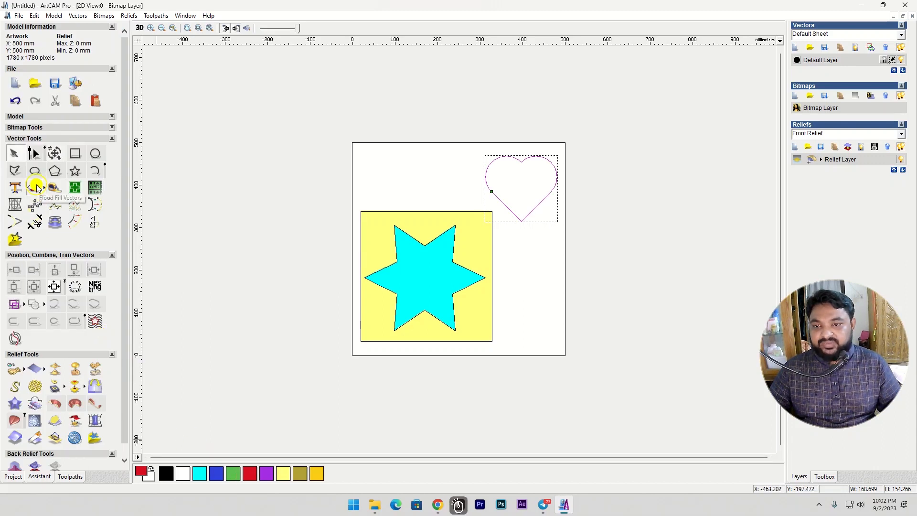
{"action": "left_click", "coordinate": [537, 244]}
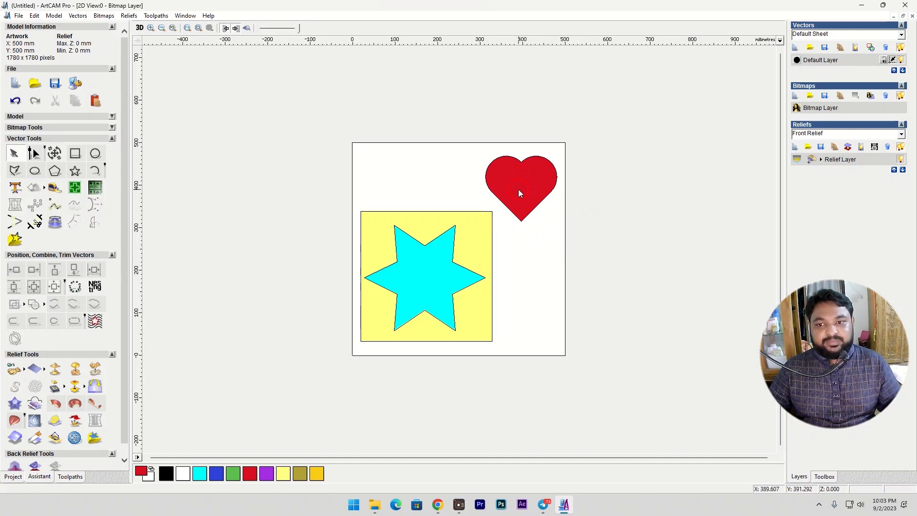
- Select the heart, star and rectangle together and clear all colour fills from the bitmap layer
{"action": "left_click", "coordinate": [528, 282]}
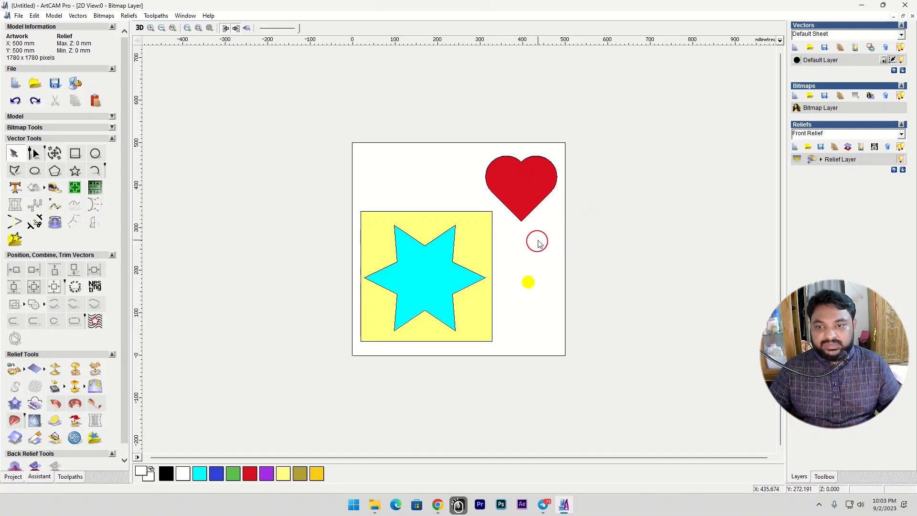
{"action": "left_click", "coordinate": [353, 142]}
{"action": "left_click_drag", "start_coordinate": [352, 143], "coordinate": [561, 365]}
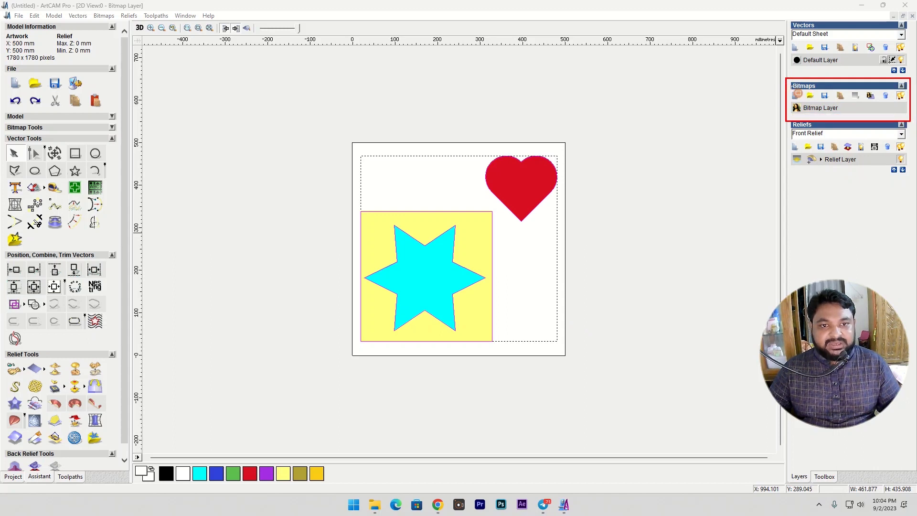
{"action": "left_click", "coordinate": [854, 97]}
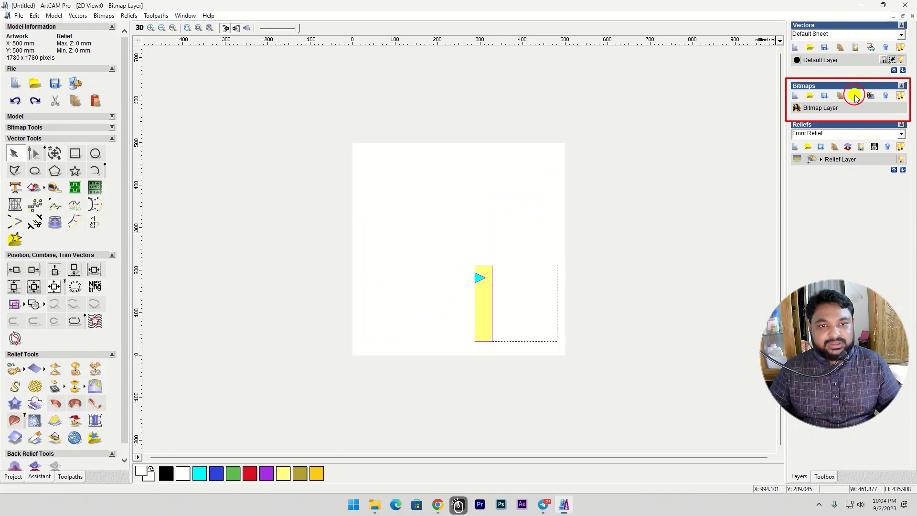
- Move the star and its surrounding rectangle together up and left, so they overlap only the artwork's upper-left corner
{"action": "left_click", "coordinate": [541, 266]}
{"action": "left_click_drag", "start_coordinate": [342, 202], "coordinate": [553, 381]}
{"action": "left_click_drag", "start_coordinate": [471, 272], "coordinate": [414, 153]}
- Centre the heart on the artwork and move the star and rectangle further out beyond the upper-left corner
{"action": "left_click", "coordinate": [491, 144]}
{"action": "left_click", "coordinate": [490, 158]}
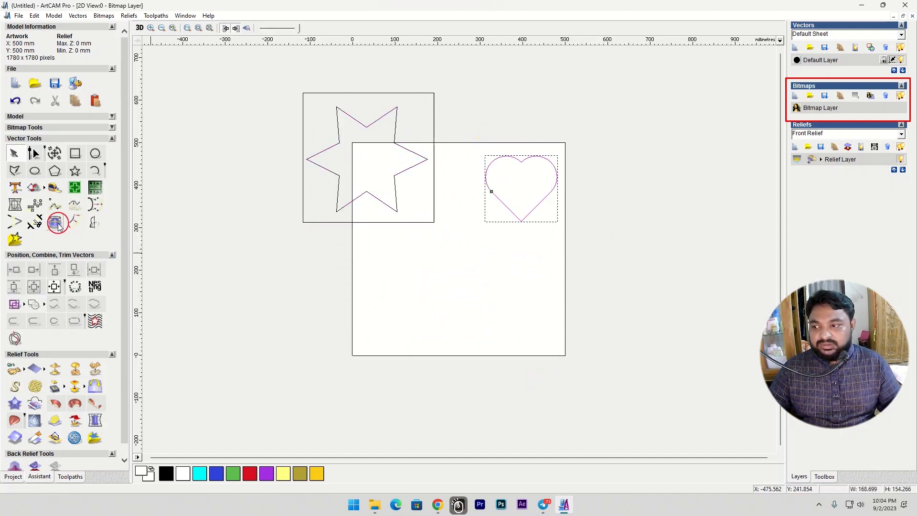
{"action": "left_click", "coordinate": [55, 286]}
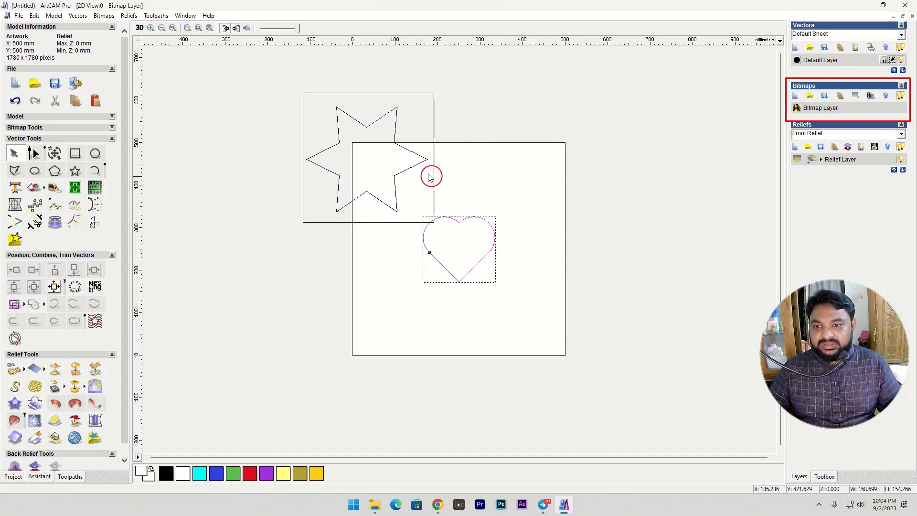
{"action": "left_click_drag", "start_coordinate": [277, 72], "coordinate": [559, 309]}
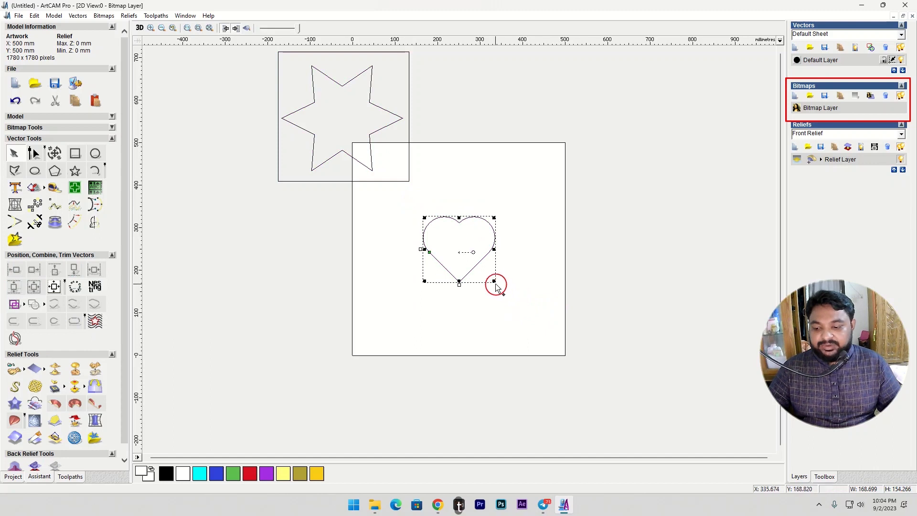
- Enlarge the heart about its centre to about 306 by 280 mm and fill it with red
{"action": "left_click_drag", "start_coordinate": [493, 217], "coordinate": [524, 191], "text": "shift"}
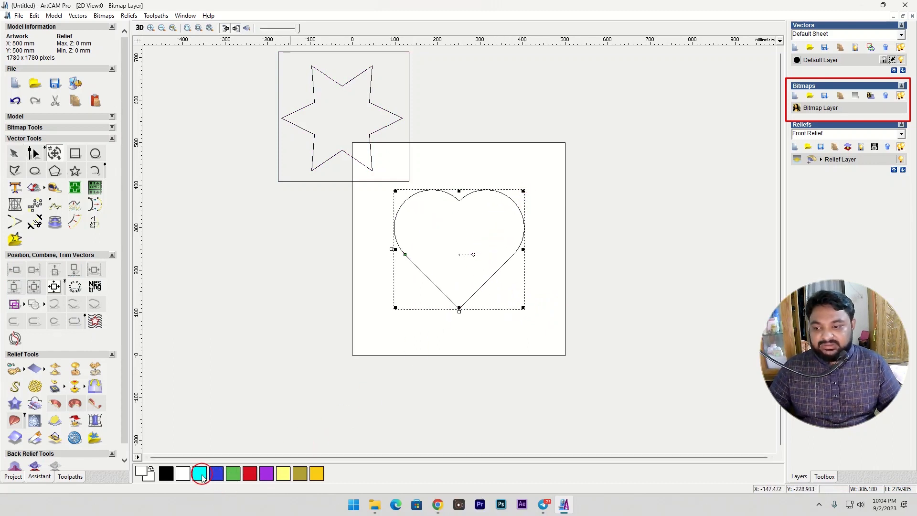
{"action": "left_click", "coordinate": [249, 474]}
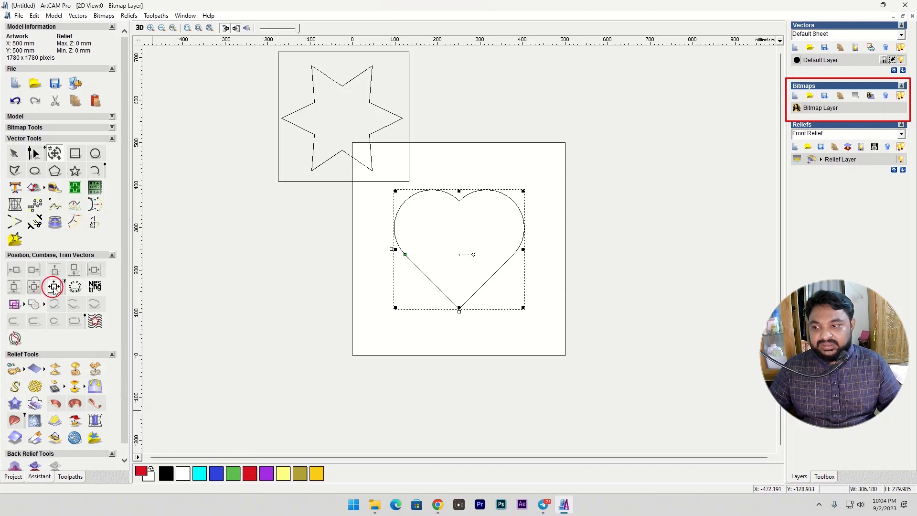
{"action": "left_click", "coordinate": [37, 192]}
{"action": "left_click", "coordinate": [481, 192]}
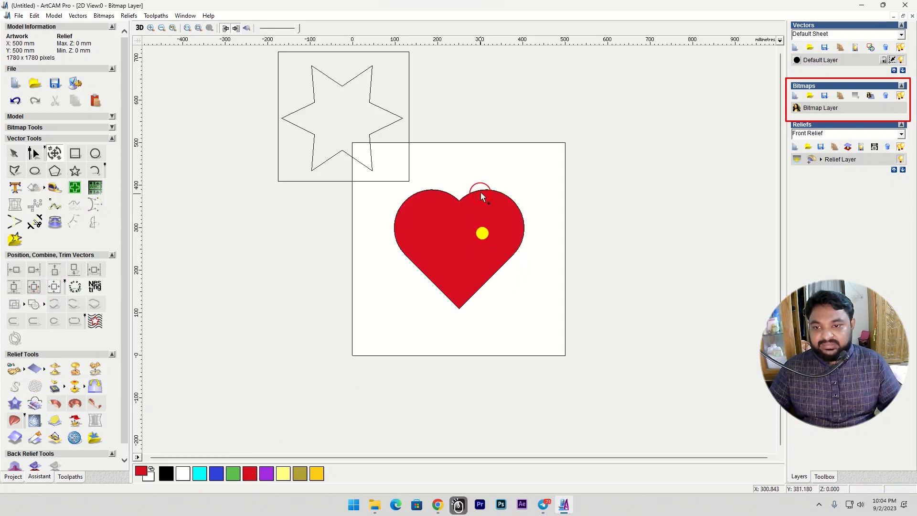
- Paste a copy of the heart in place and shrink it about its centre to about 132 by 120 mm
{"action": "left_click", "coordinate": [480, 191]}
{"action": "key", "text": "ctrl+c"}
{"action": "key", "text": "ctrl+v"}
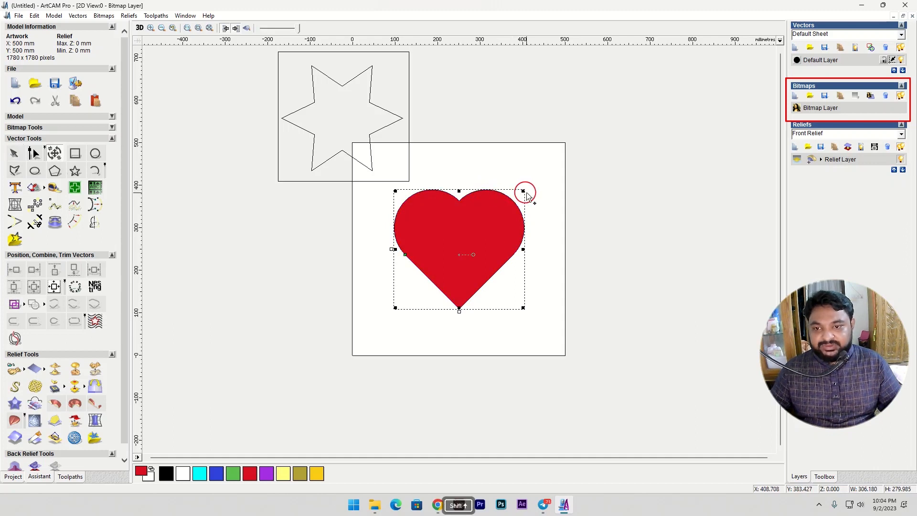
{"action": "left_click_drag", "start_coordinate": [525, 190], "coordinate": [481, 228], "text": "alt+shift"}
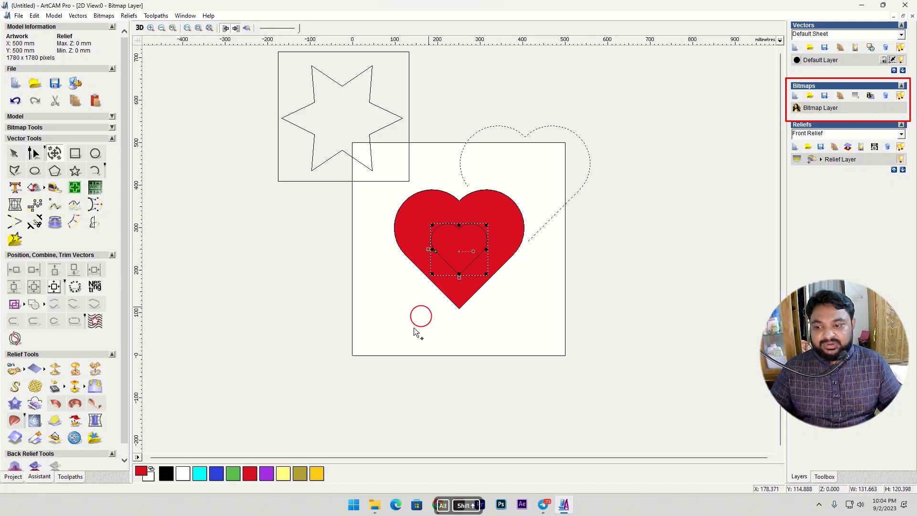
- Fill the small inner heart with cyan and deselect it
{"action": "left_click", "coordinate": [201, 474]}
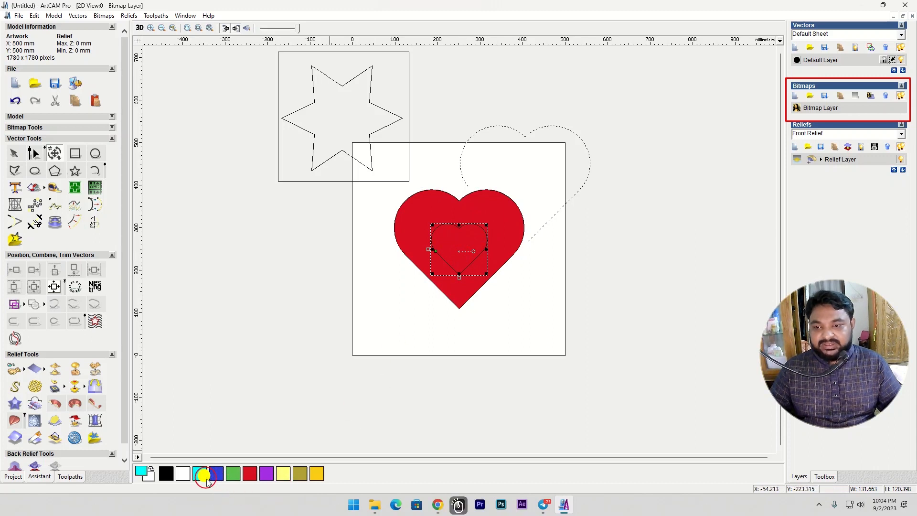
{"action": "left_click", "coordinate": [35, 188]}
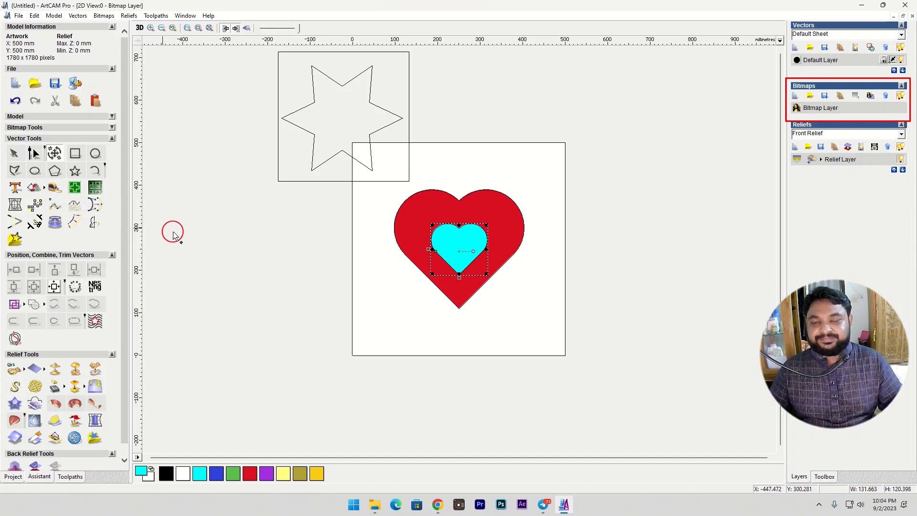
{"action": "left_click", "coordinate": [457, 258]}
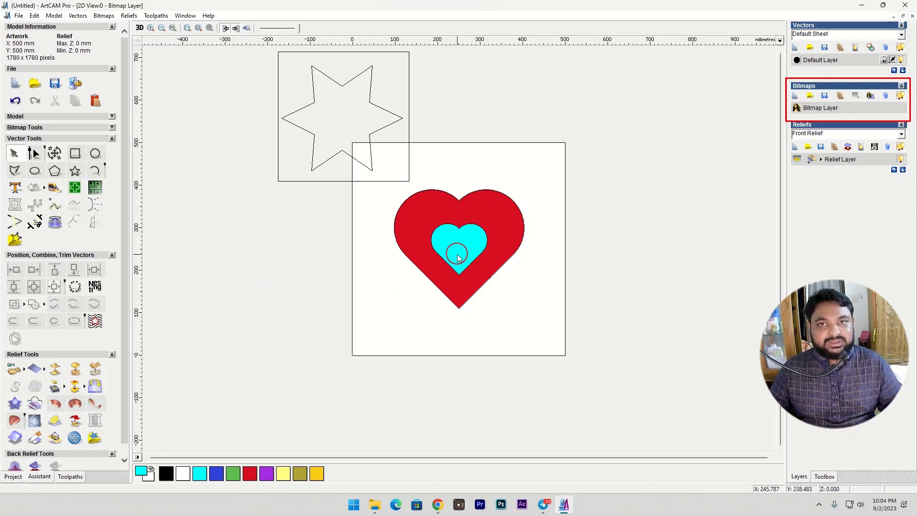